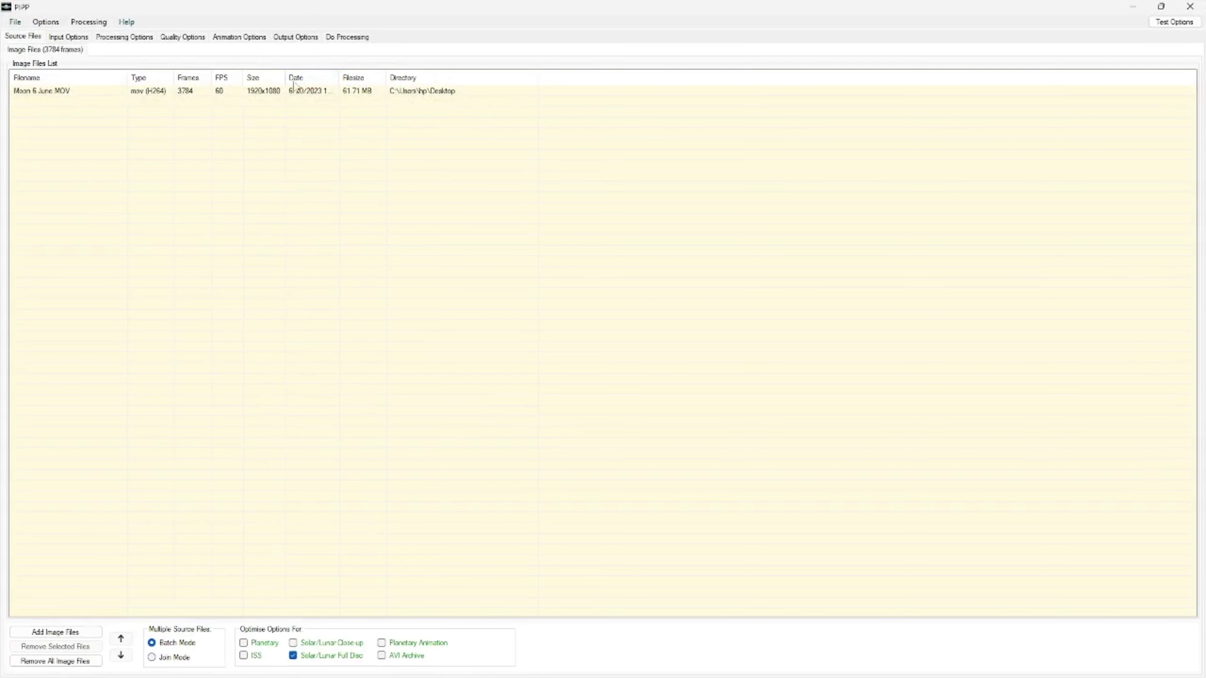
- Set the output format to AVI and start processing the Moon 6 June.MOV video
left_click(296, 37)
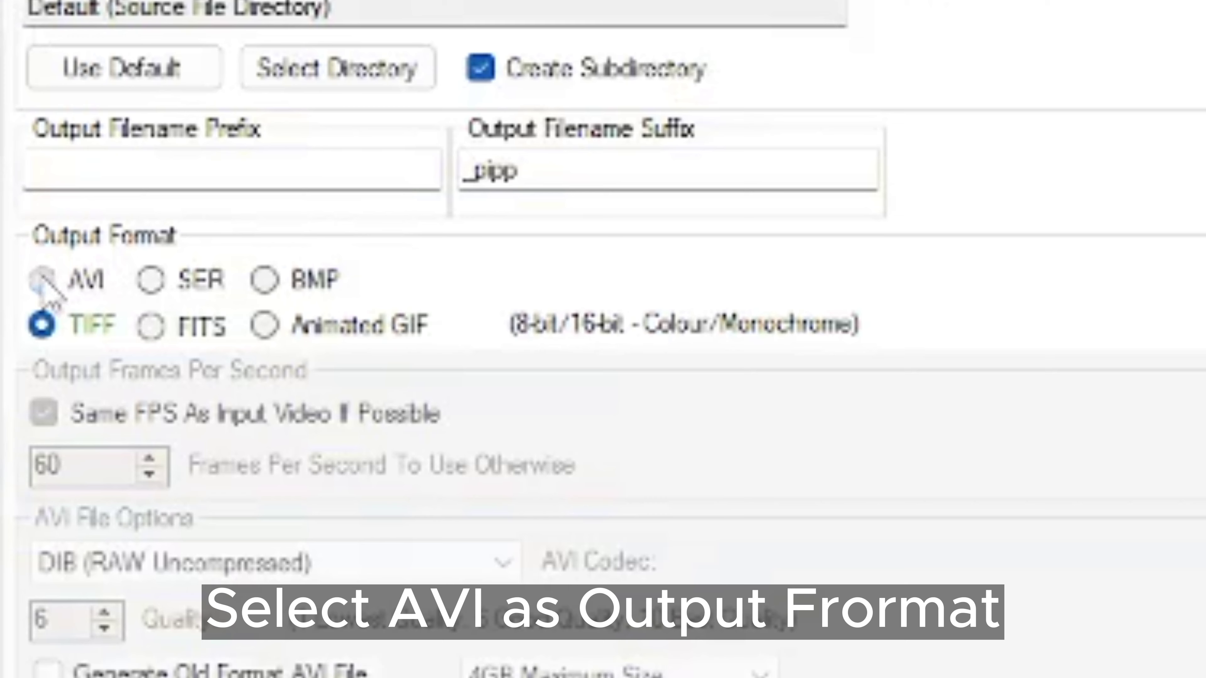
left_click(13, 142)
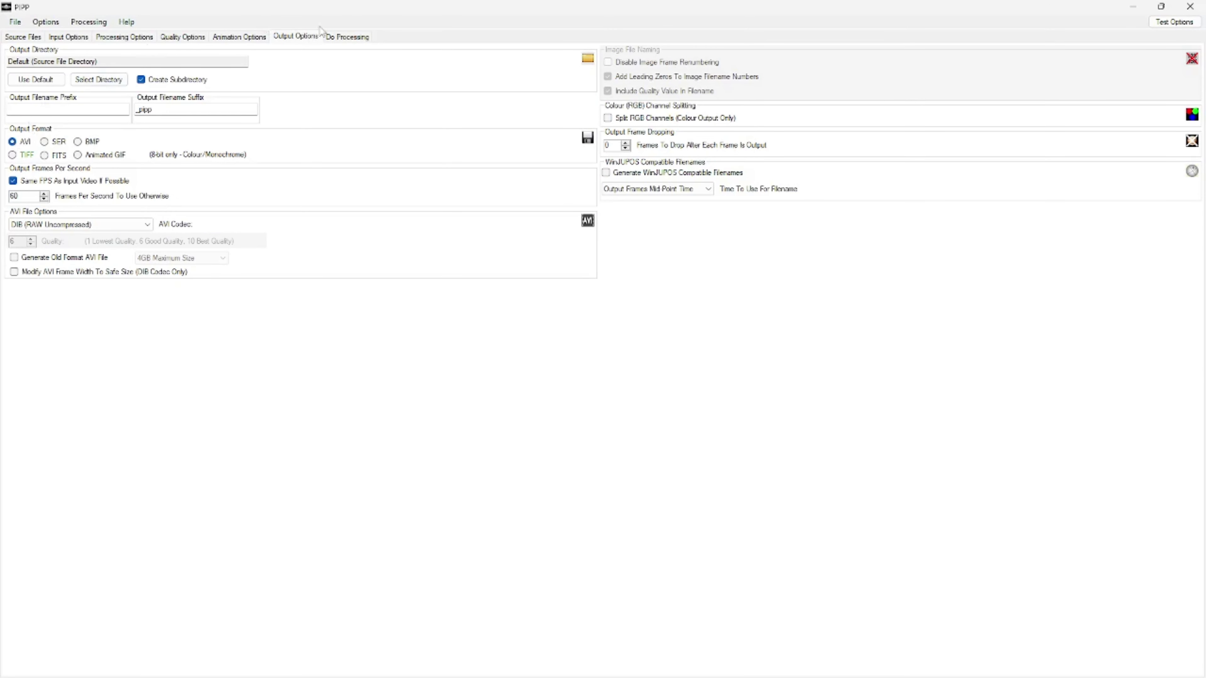
left_click(347, 38)
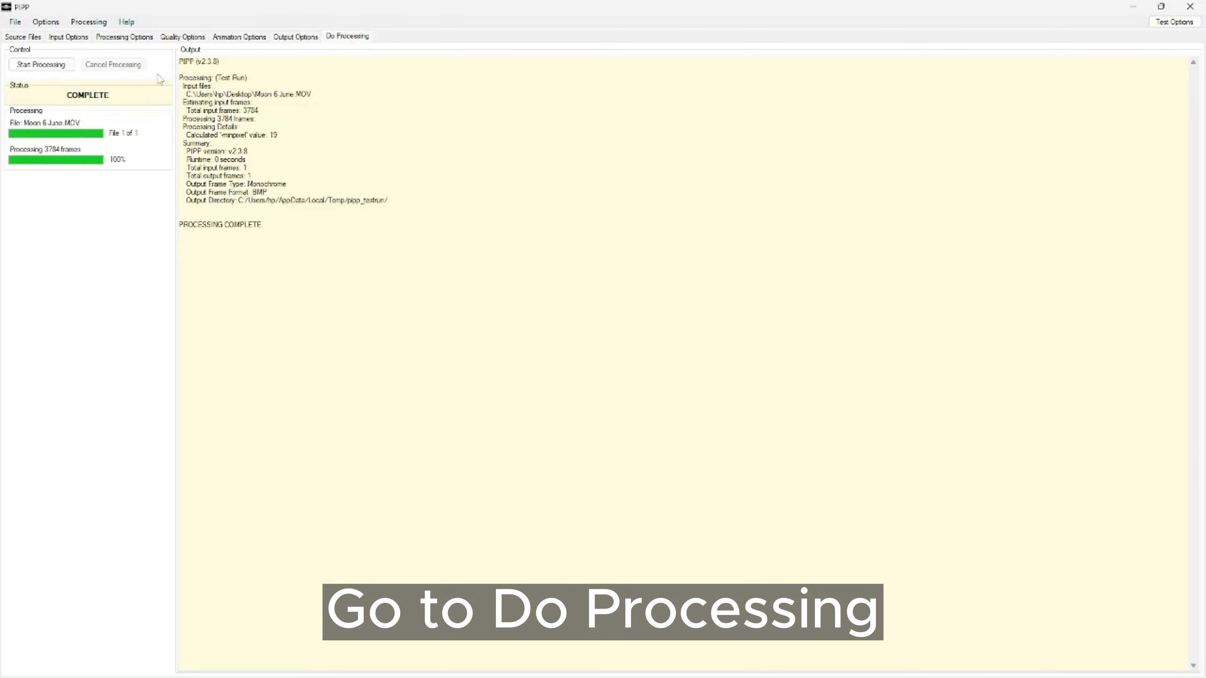
left_click(60, 65)
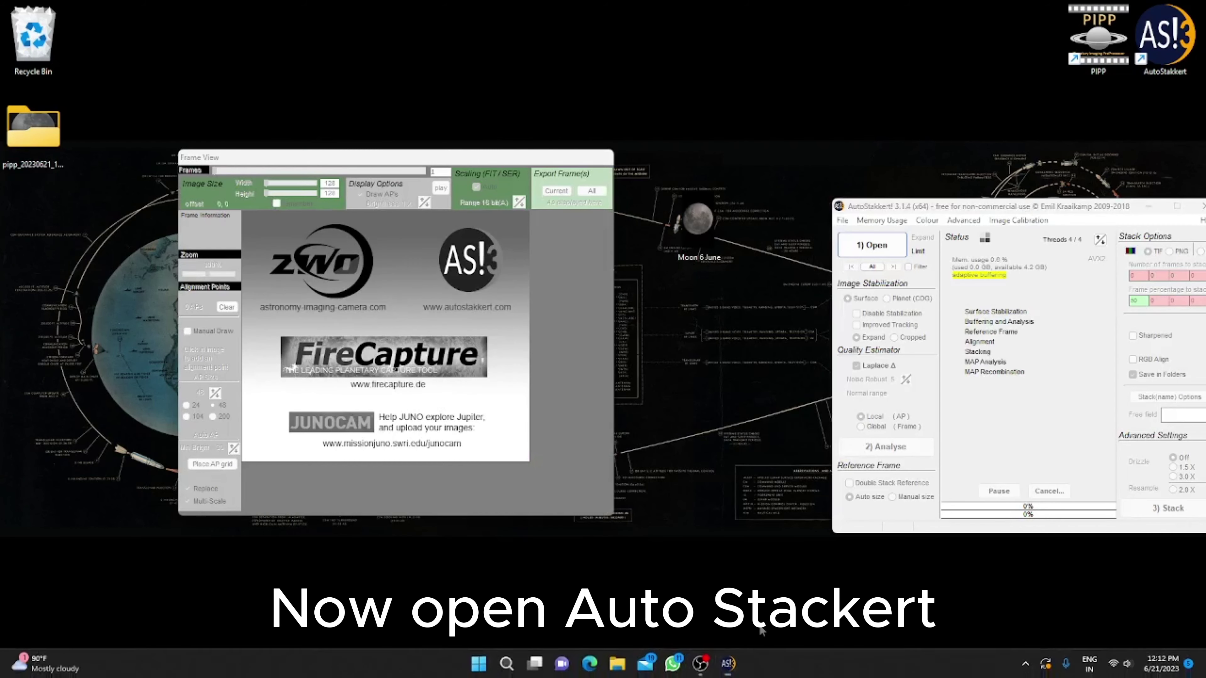
- Switch to AutoStakkert and load the Moon 6 June_pipp video from the desktop's pipp output folder
left_click_drag(878, 206, 733, 163)
left_click(29, 129)
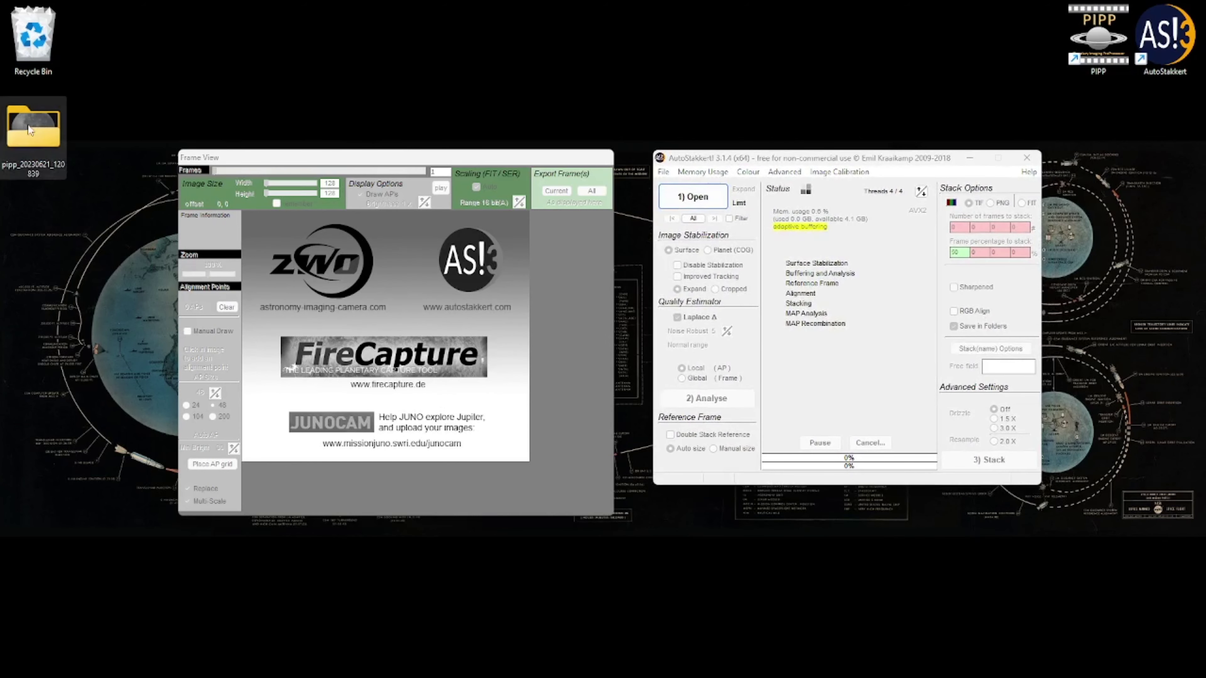
double_click(32, 124)
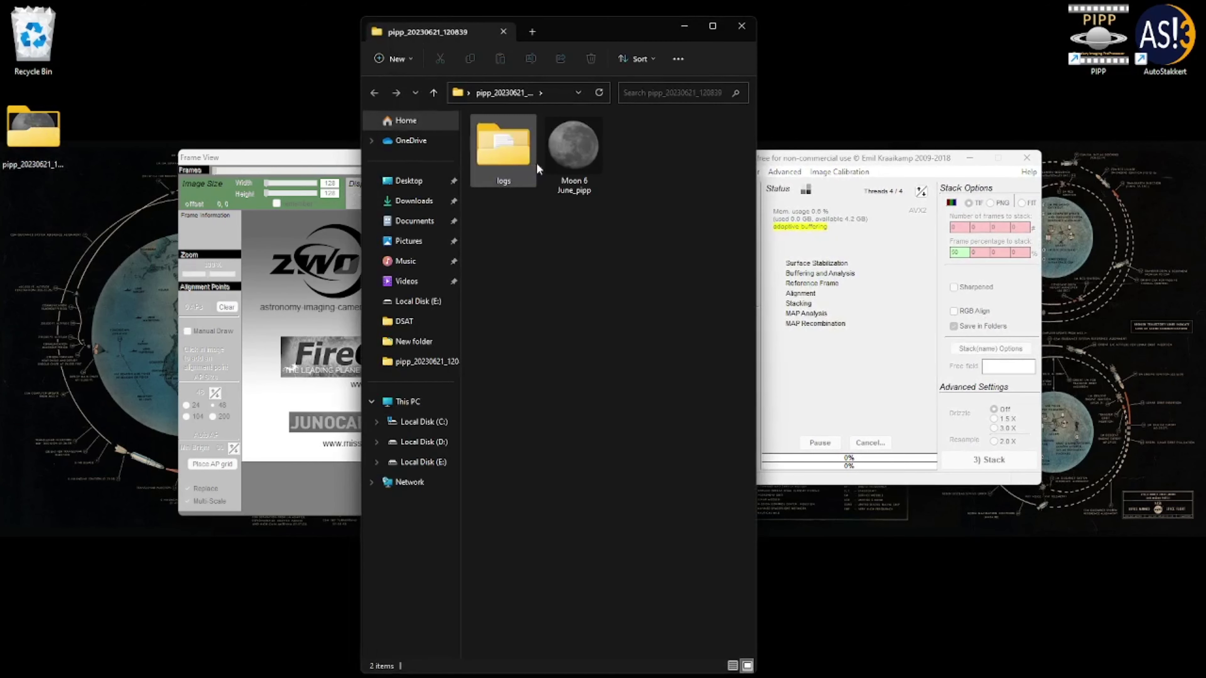
left_click_drag(559, 159, 802, 313)
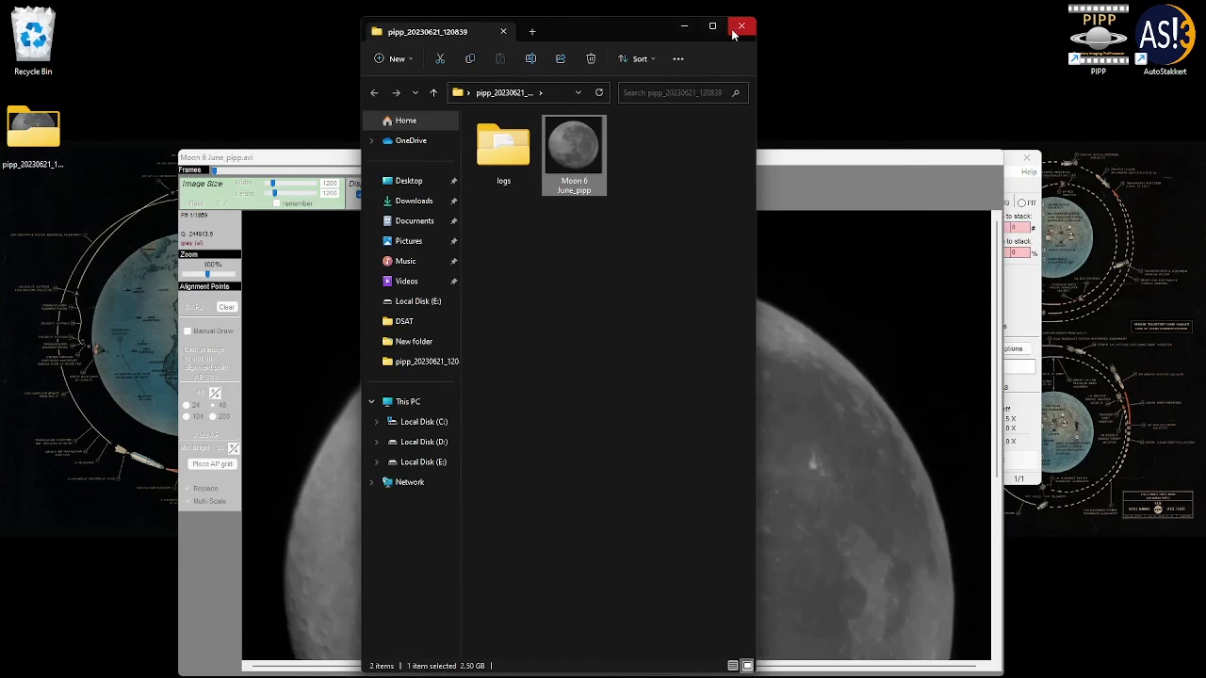
left_click(742, 26)
- Analyse the loaded moon video and select a sharp frame near the start of the quality graph
left_click_drag(629, 159, 455, 5)
left_click_drag(880, 161, 891, 148)
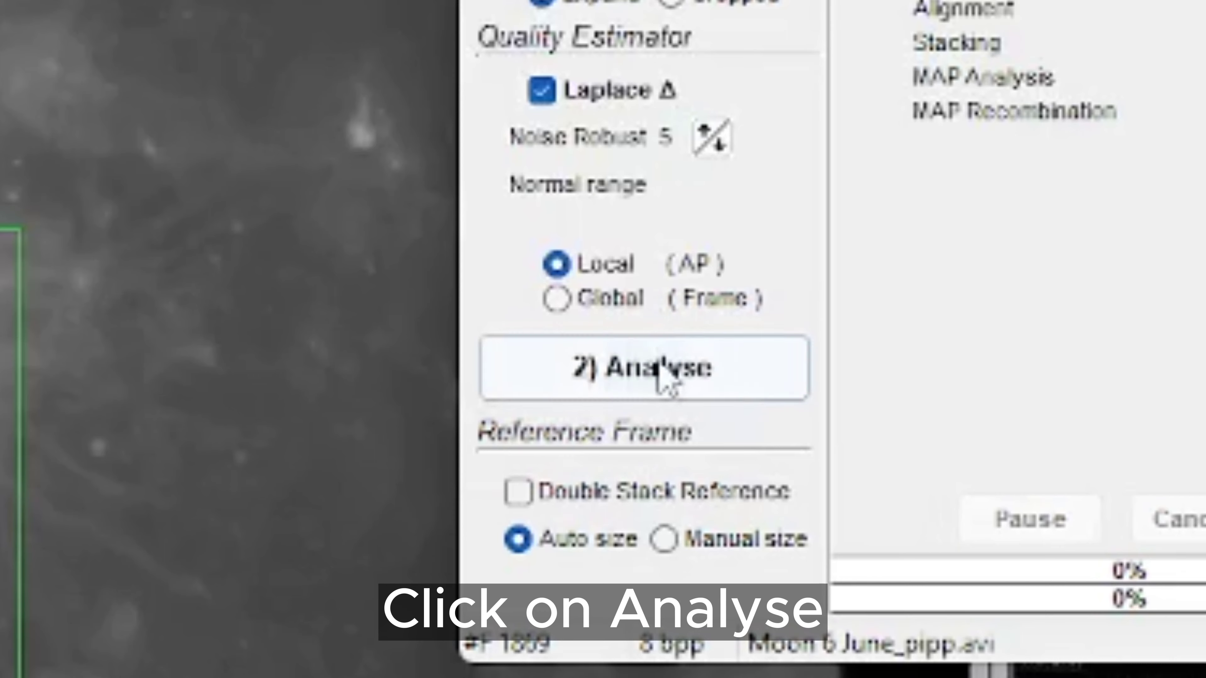
left_click(723, 385)
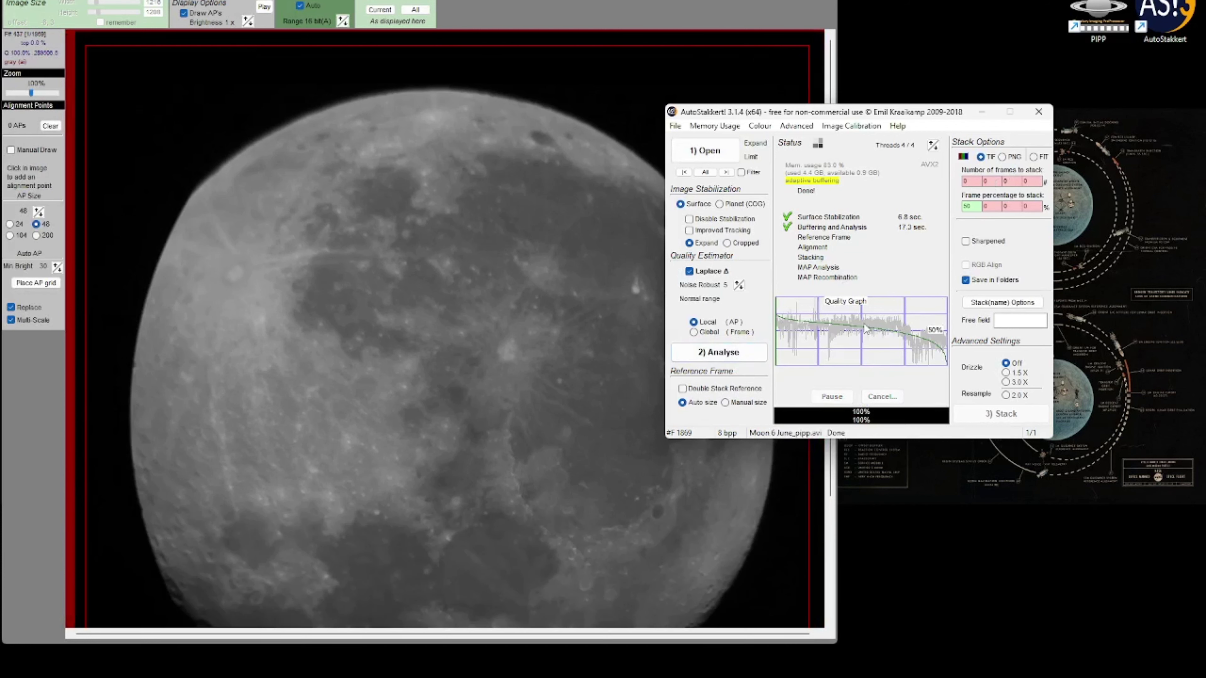
mouse_move(866, 329)
left_mouse_down()
mouse_move(840, 338)
mouse_move(782, 327)
left_mouse_up()
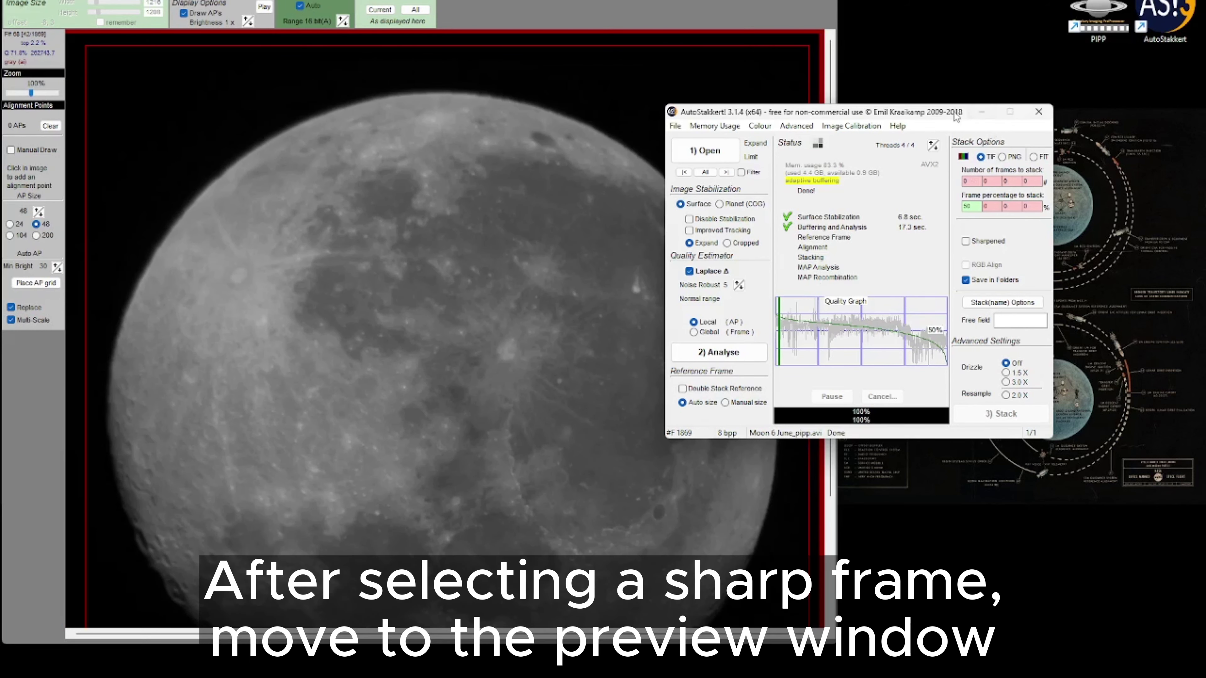
- Set the alignment point size to 104 and place an alignment point grid over the moon
left_click_drag(957, 116, 1117, 89)
left_click(469, 206)
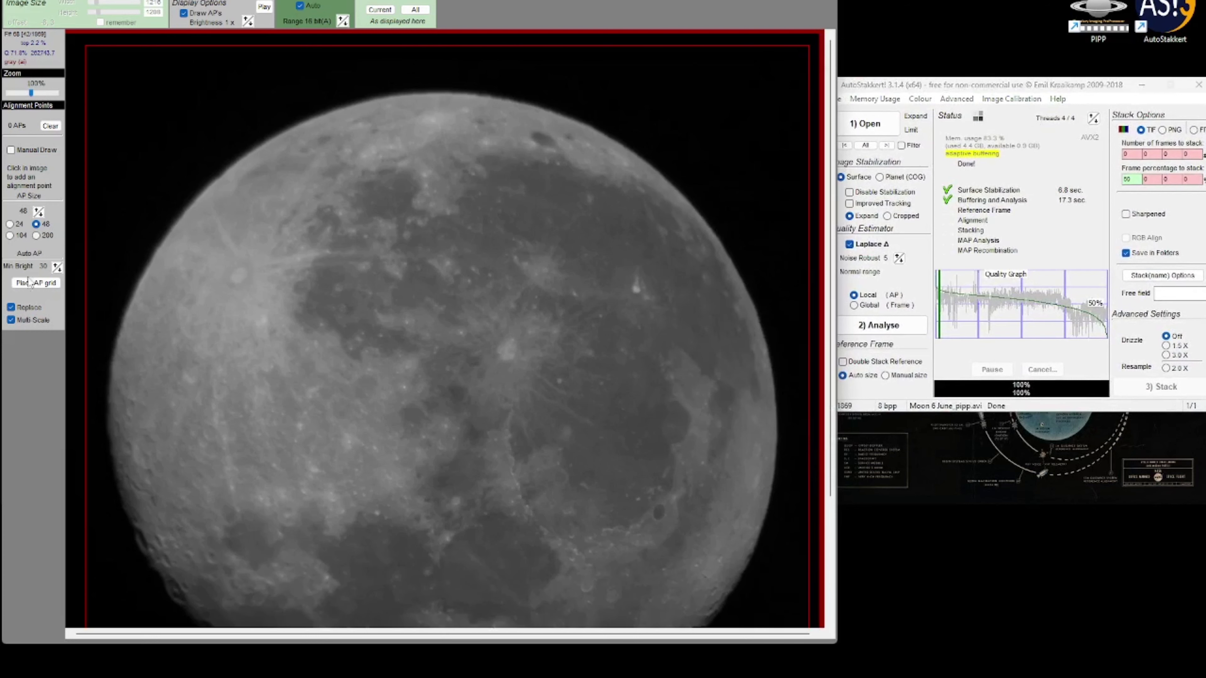
left_click(10, 236)
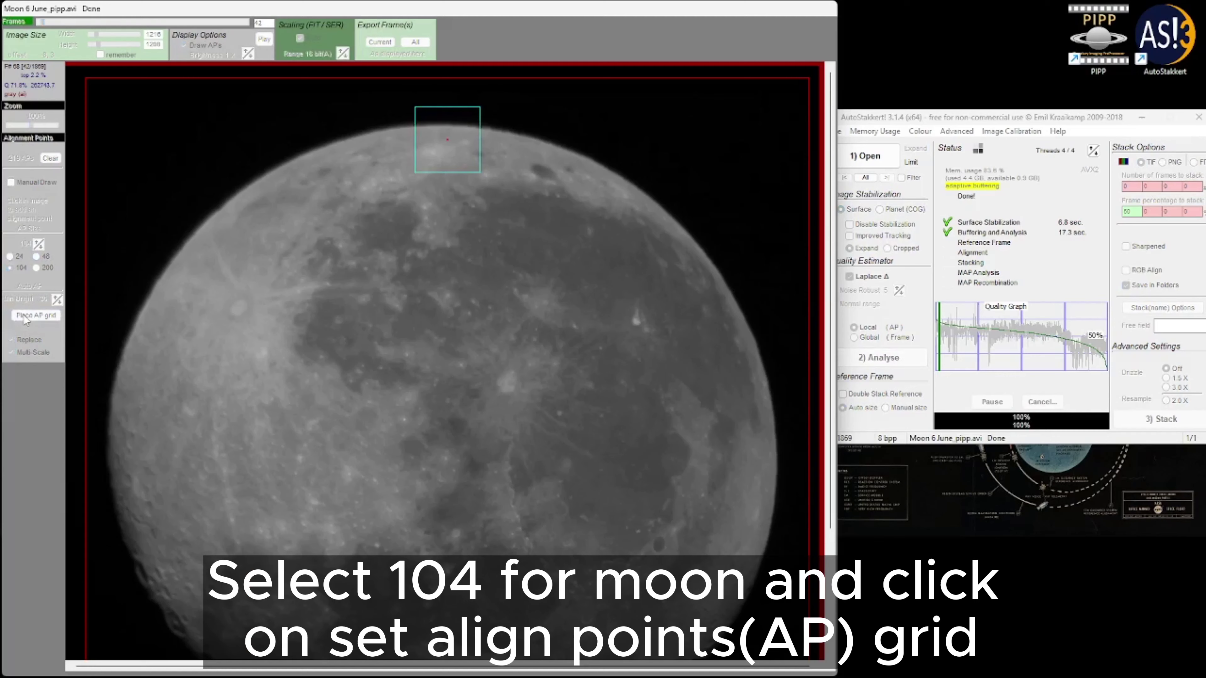
left_click(71, 442)
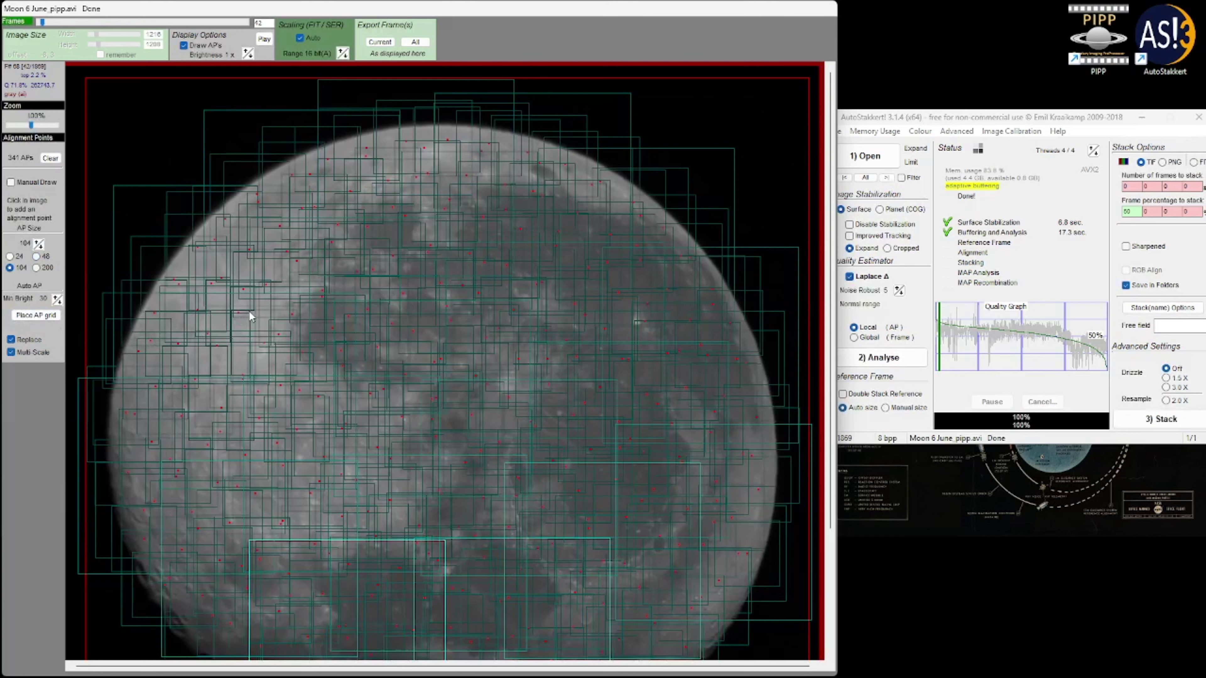
- Stack the moon video using a frame percentage of 50
left_click_drag(492, 9, 476, 28)
left_click(1063, 123)
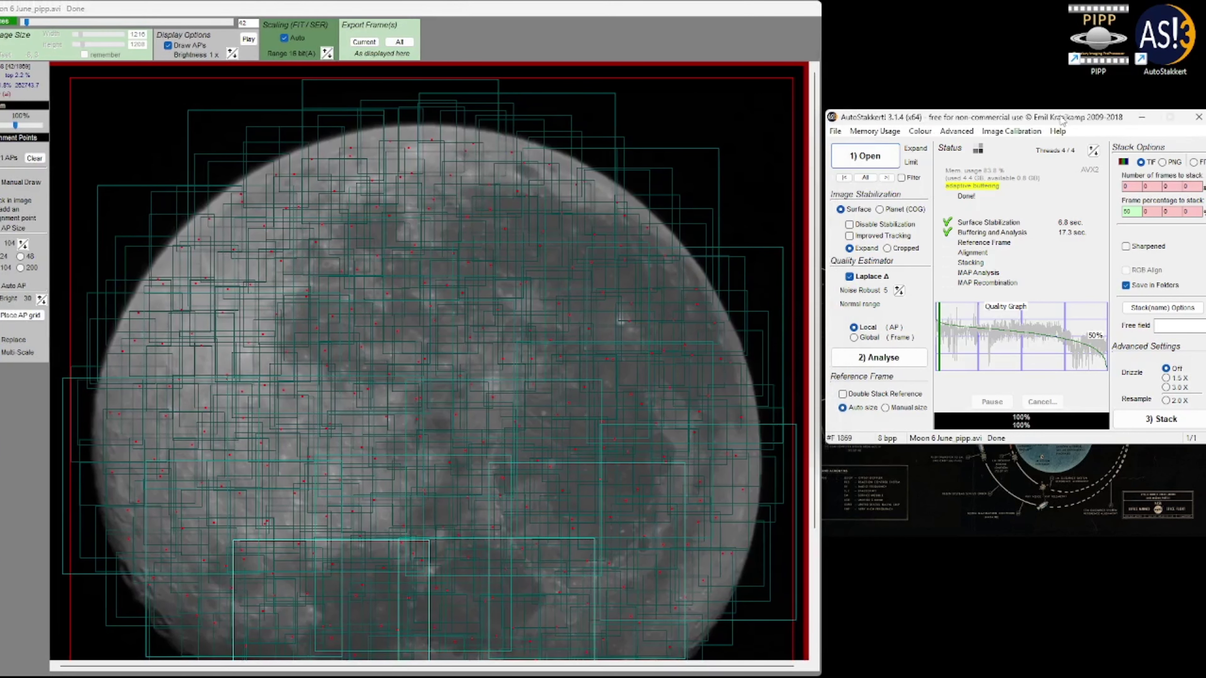
left_click_drag(1020, 119, 924, 128)
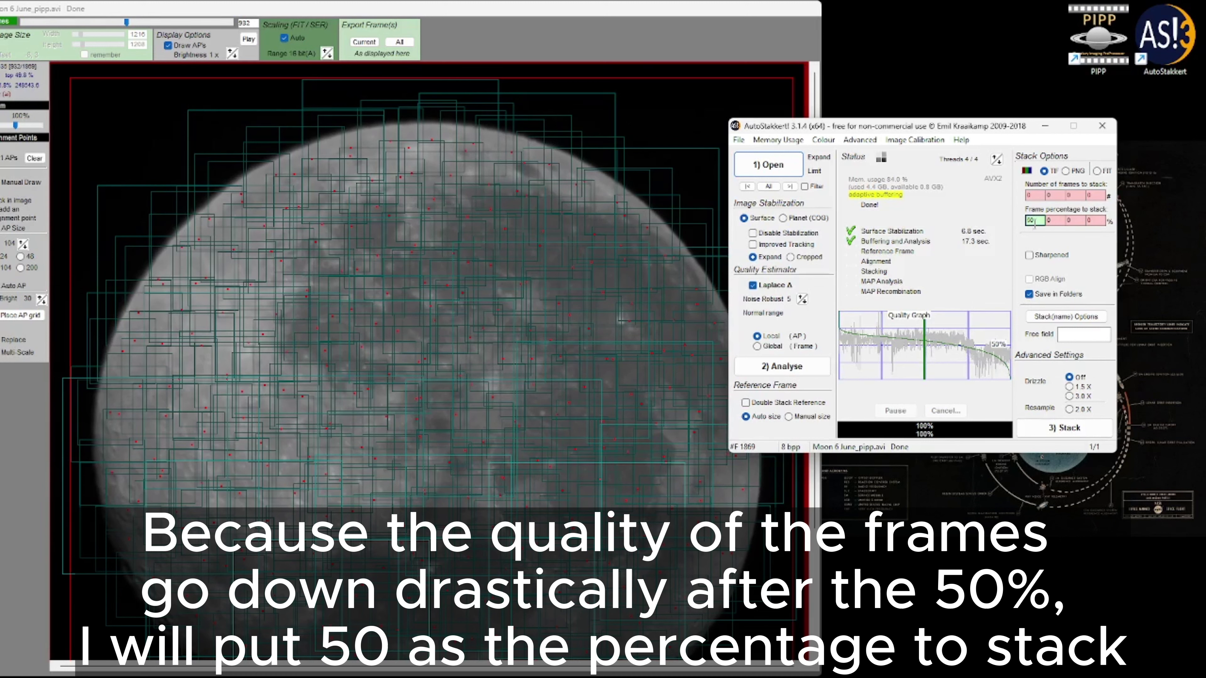
left_click(1032, 426)
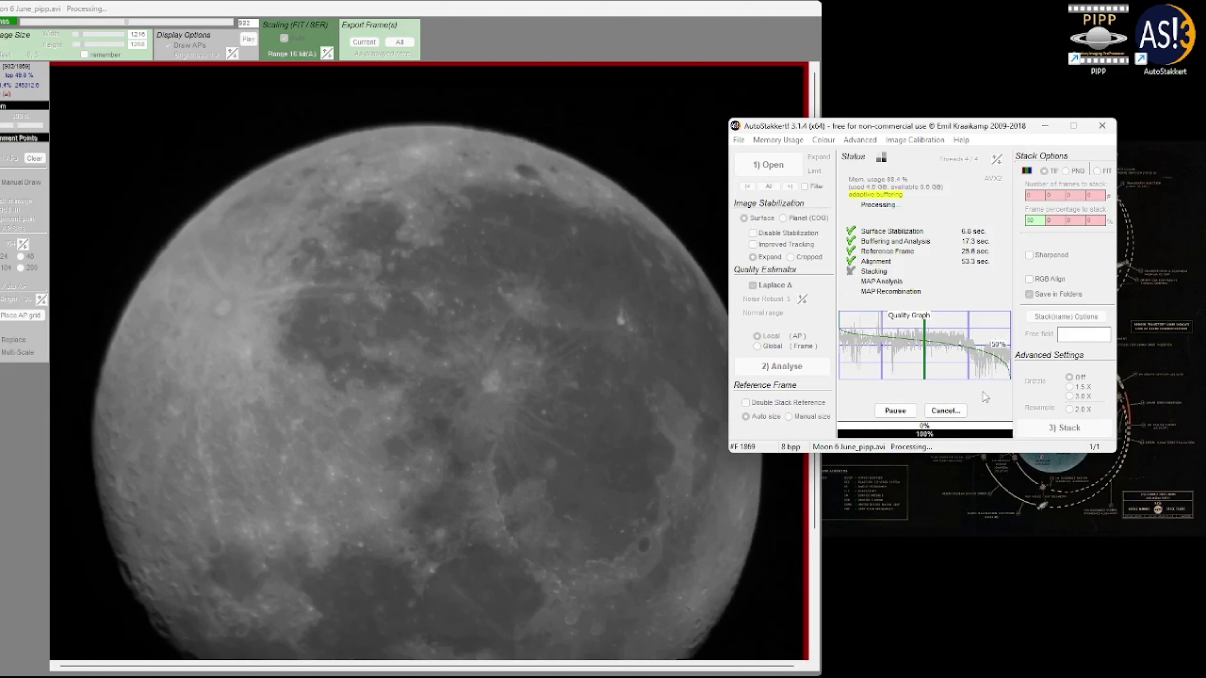
- Close AutoStakkert and open the stacked result in the AS_P50 folder inside the pipp output folder
left_click(1102, 126)
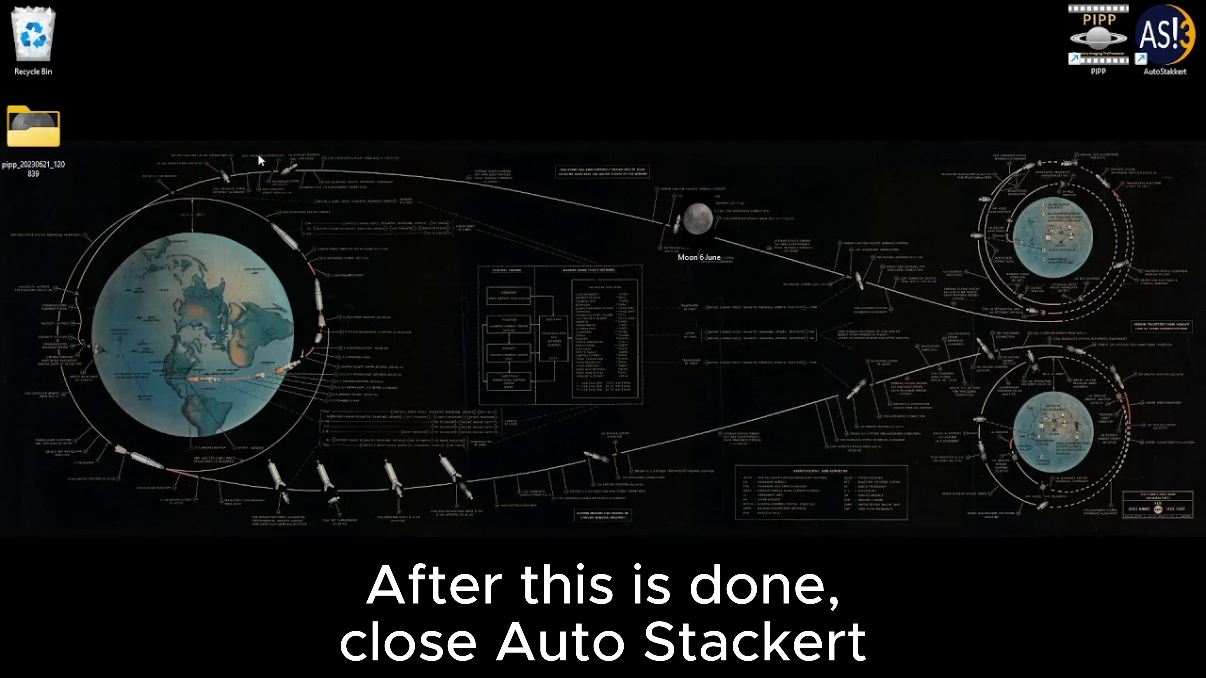
double_click(38, 131)
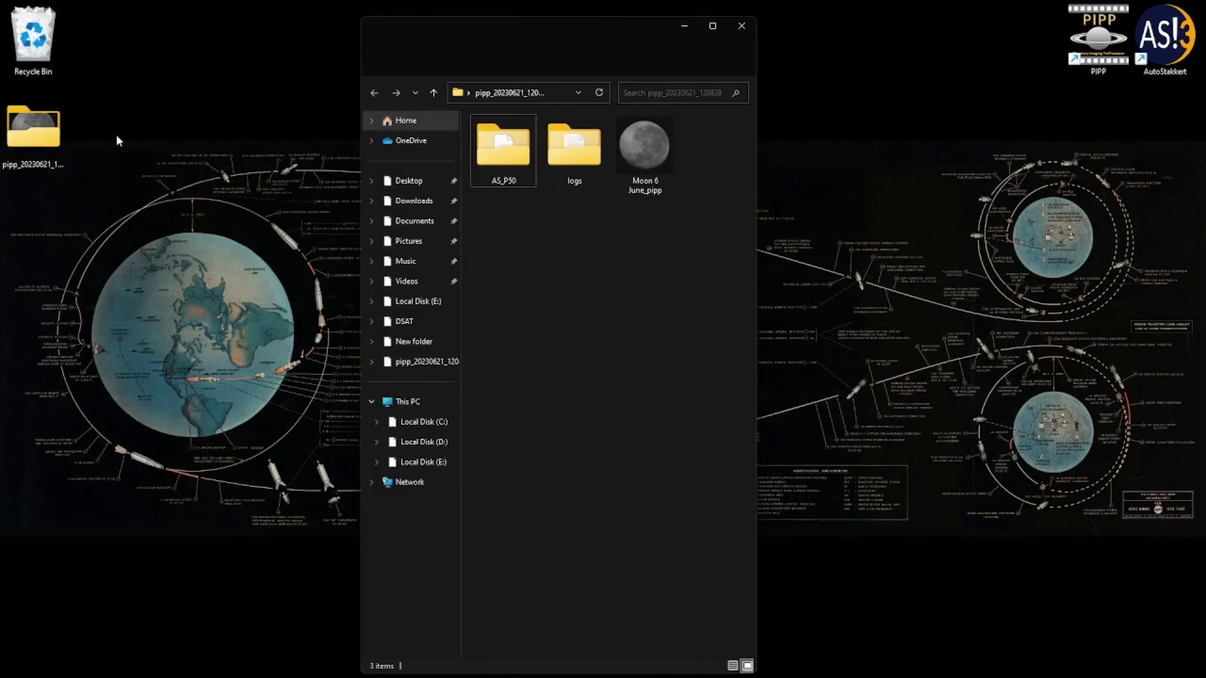
double_click(496, 173)
double_click(592, 165)
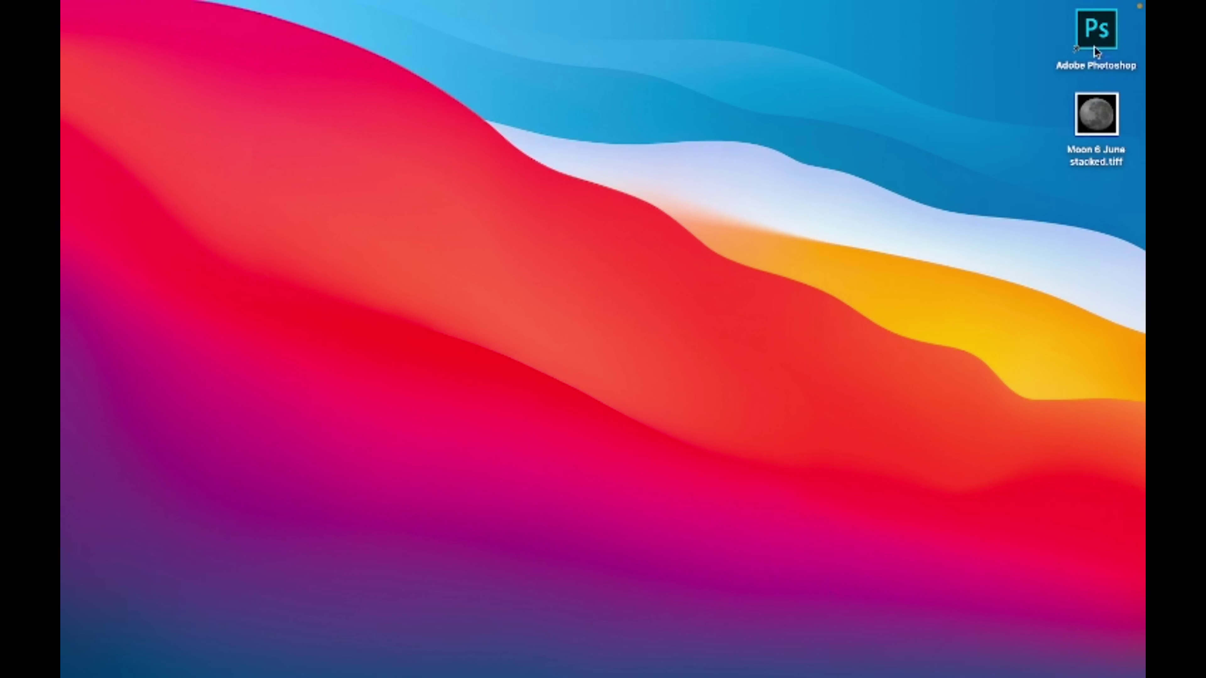
- Open Moon 6 June stacked.tiff in Photoshop and convert its color mode from Grayscale to RGB Color
left_click(1095, 47)
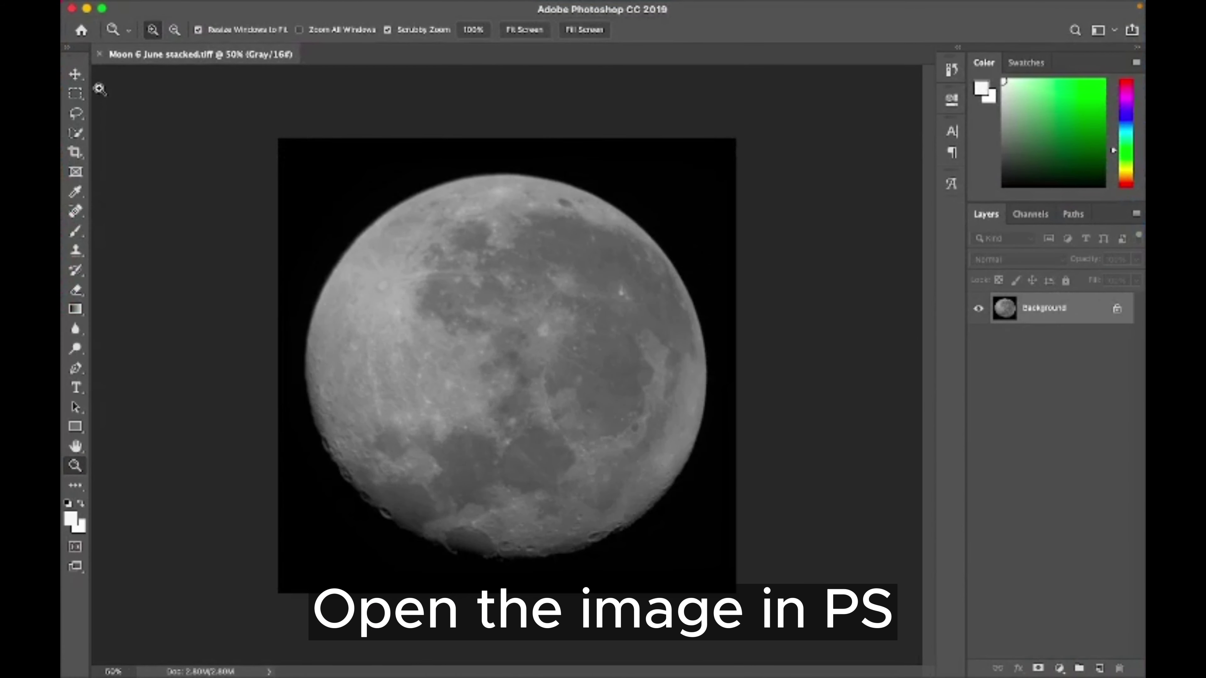
left_click(76, 77)
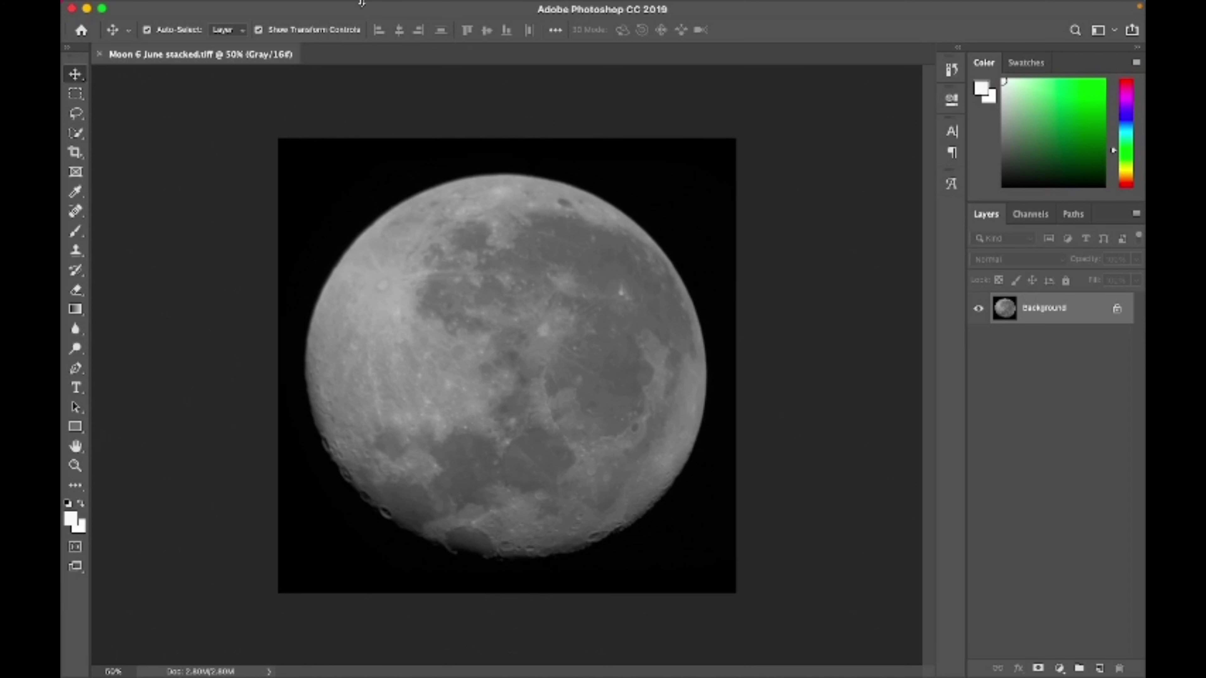
mouse_move(361, 4)
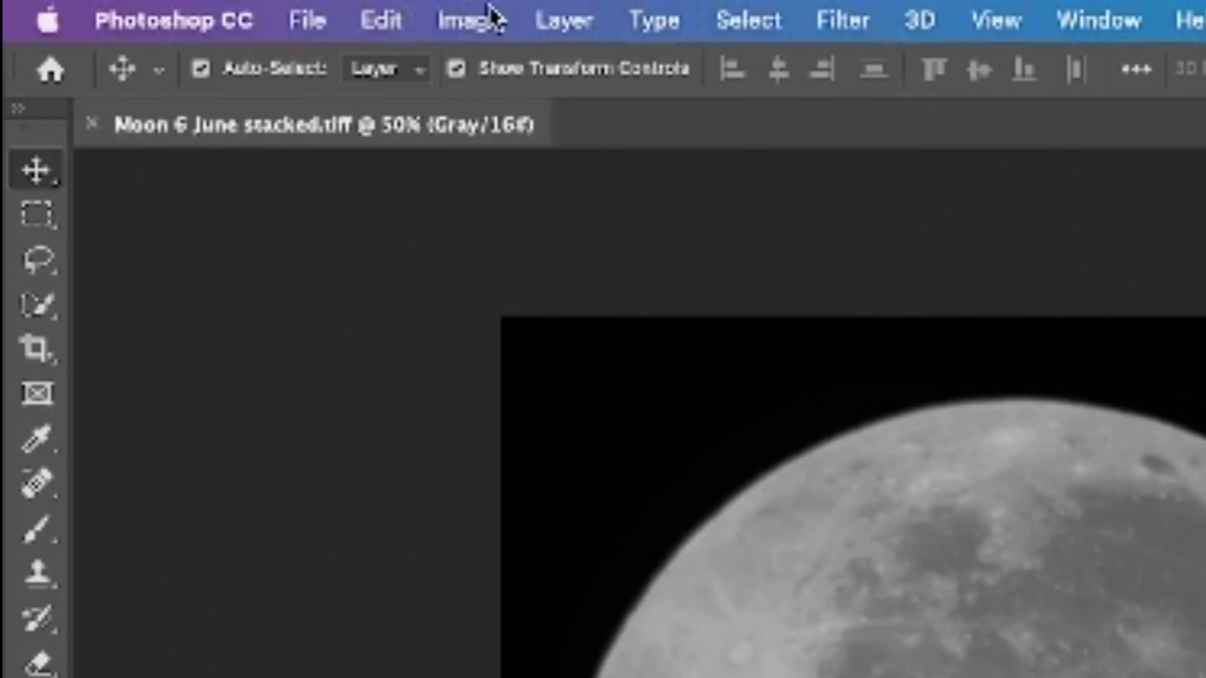
left_click(273, 9)
mouse_move(284, 32)
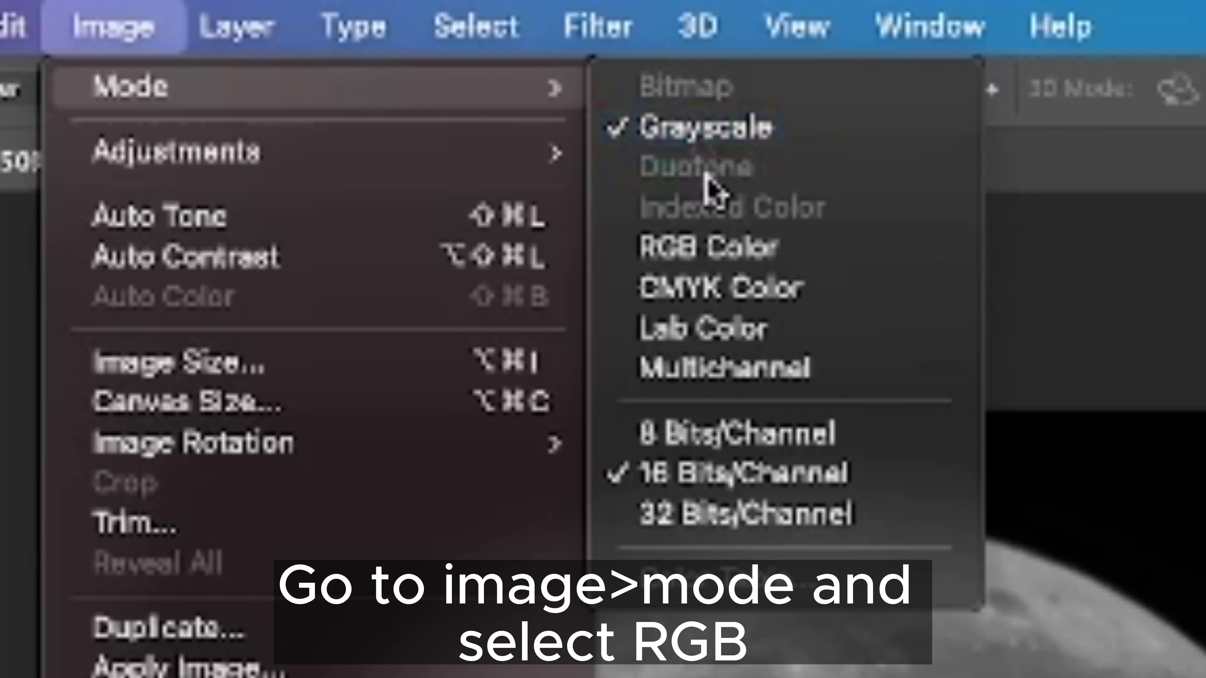
left_click(722, 248)
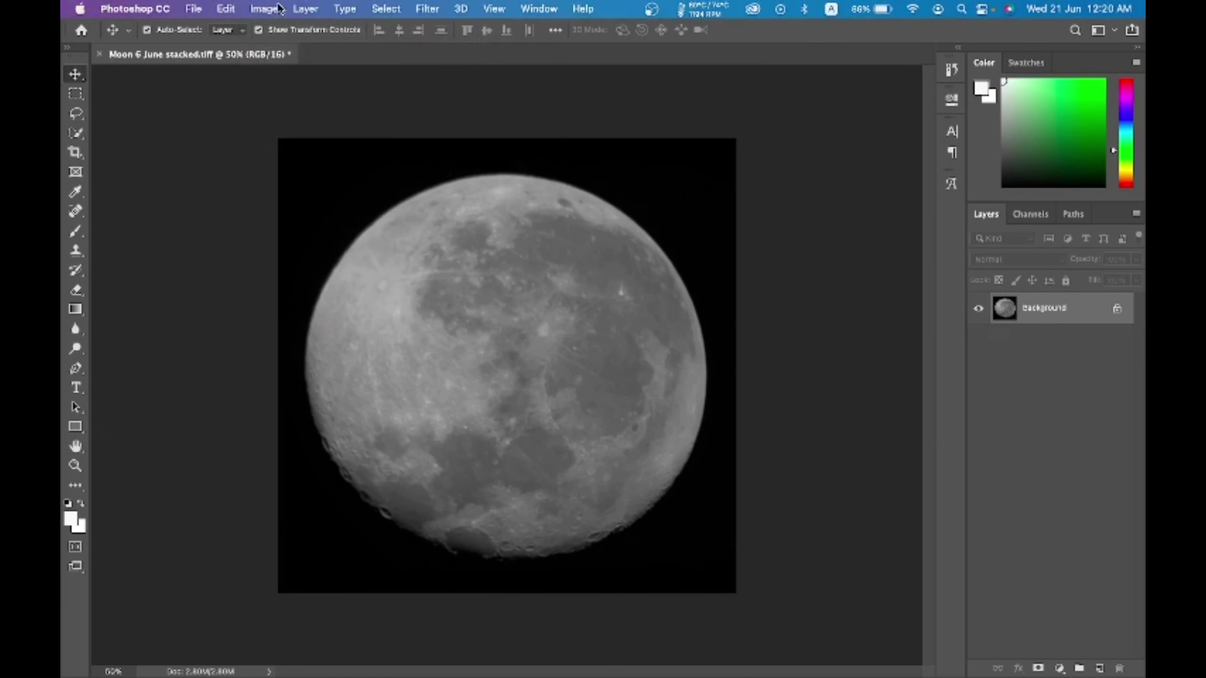
- Start a Levels adjustment and set the Red channel's white input level to 180
left_click(264, 9)
mouse_move(288, 50)
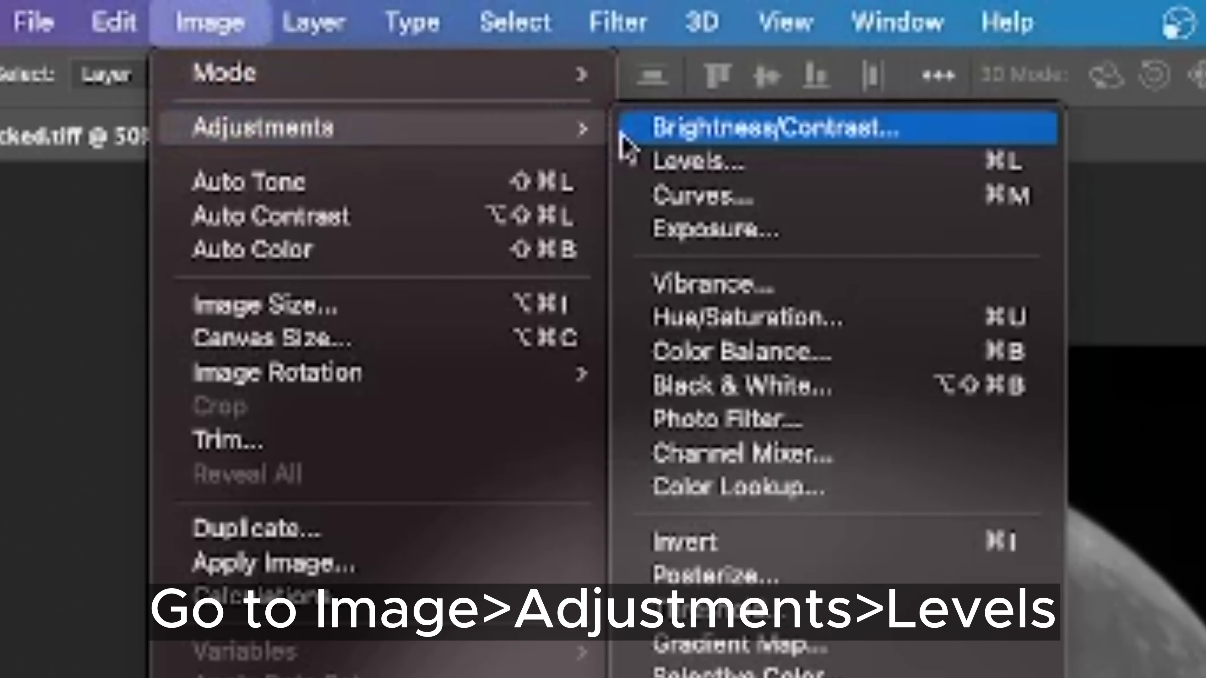
left_click(436, 64)
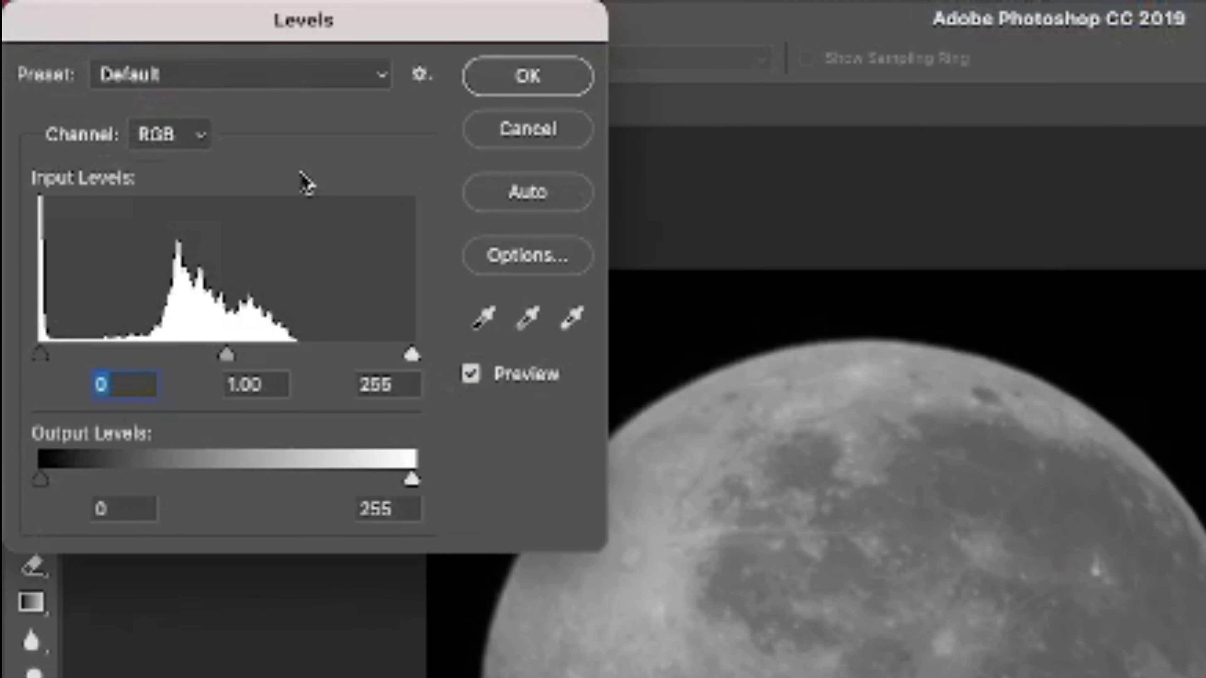
left_click(203, 145)
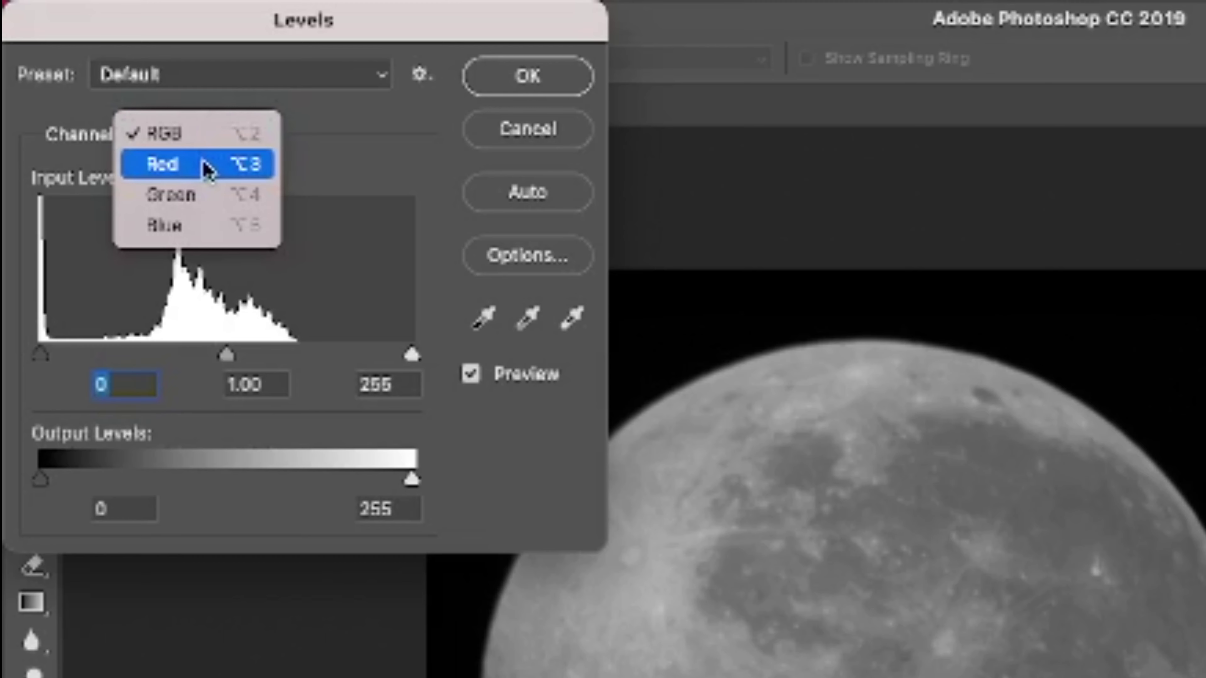
left_click(218, 169)
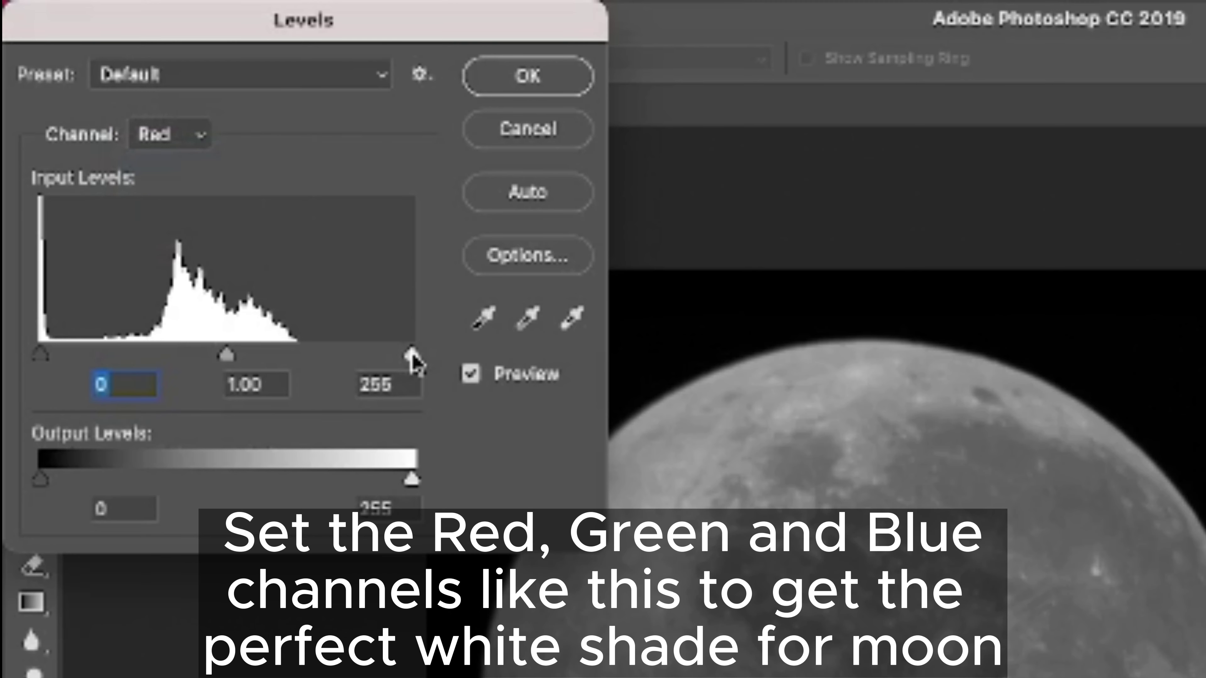
left_click_drag(412, 355, 304, 355)
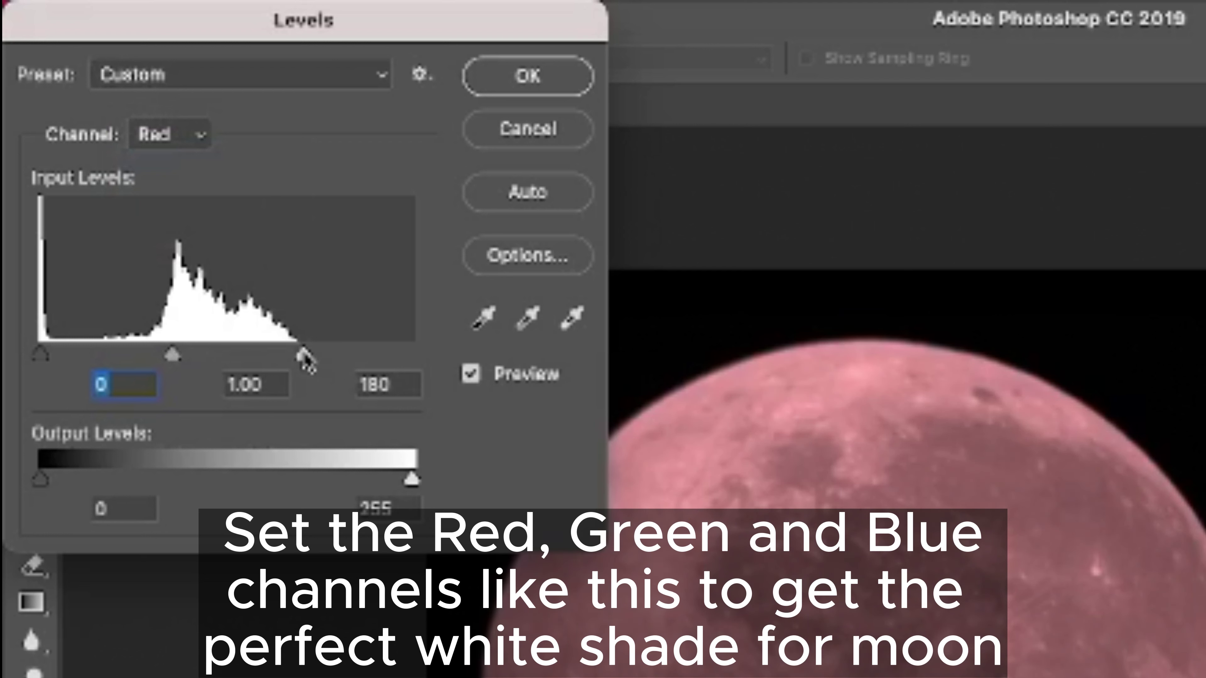
- Set the Green channel's white input level to 181 in the Levels adjustment
left_click(201, 142)
left_click(213, 165)
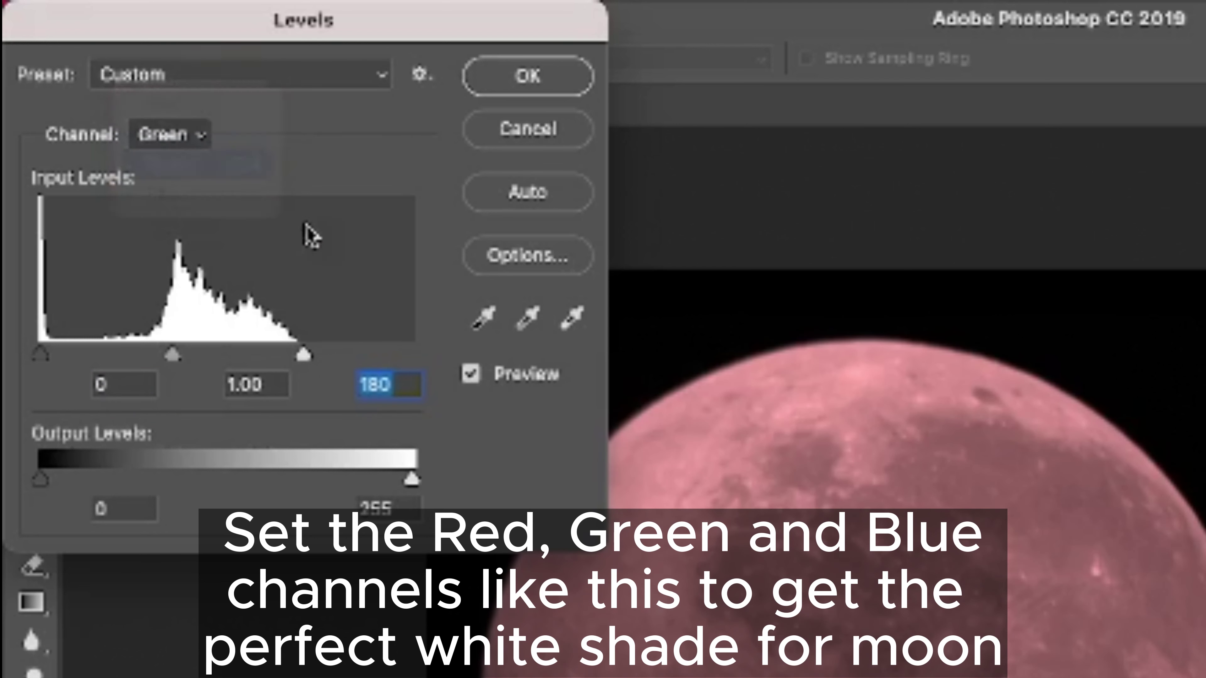
left_click_drag(412, 356, 304, 355)
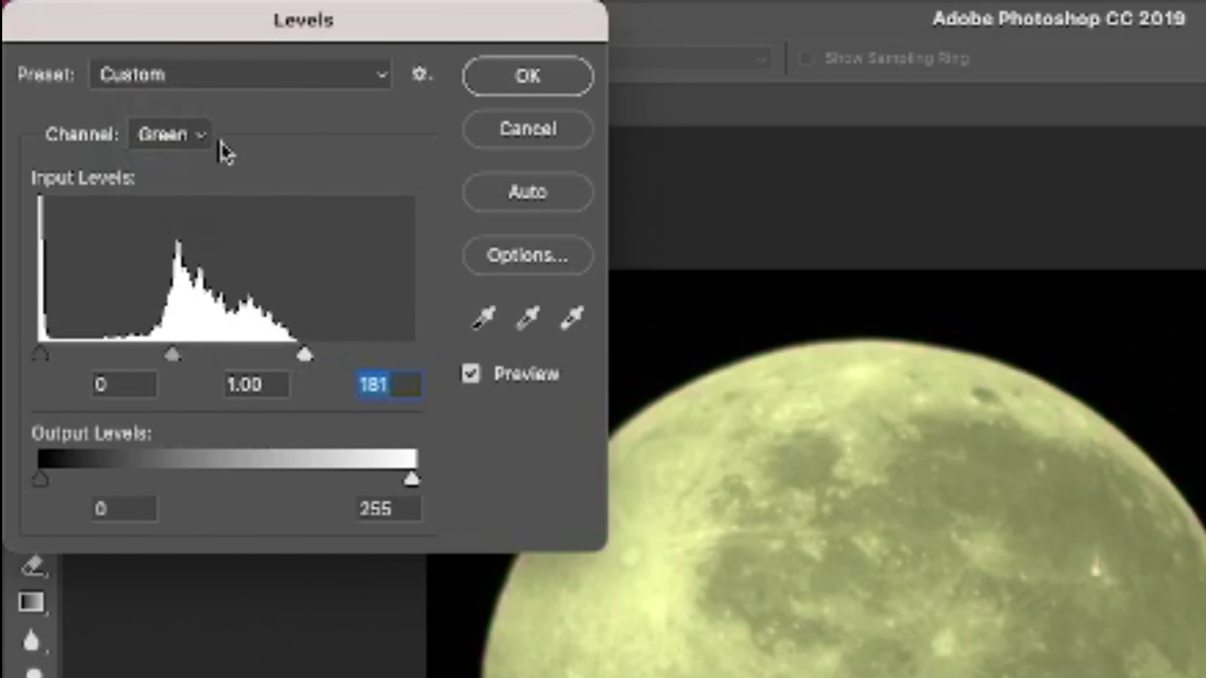
- Set the Blue channel's white input level to 181 and apply the Levels adjustment
left_click(209, 142)
left_click(232, 167)
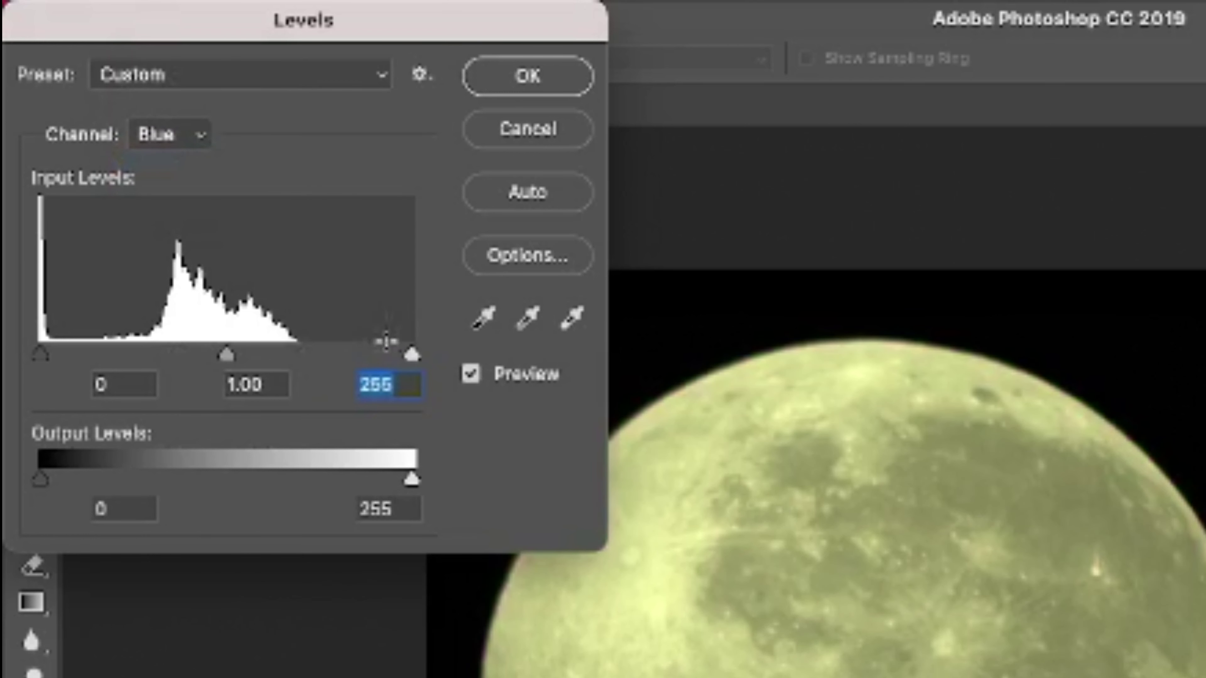
left_click_drag(412, 355, 304, 356)
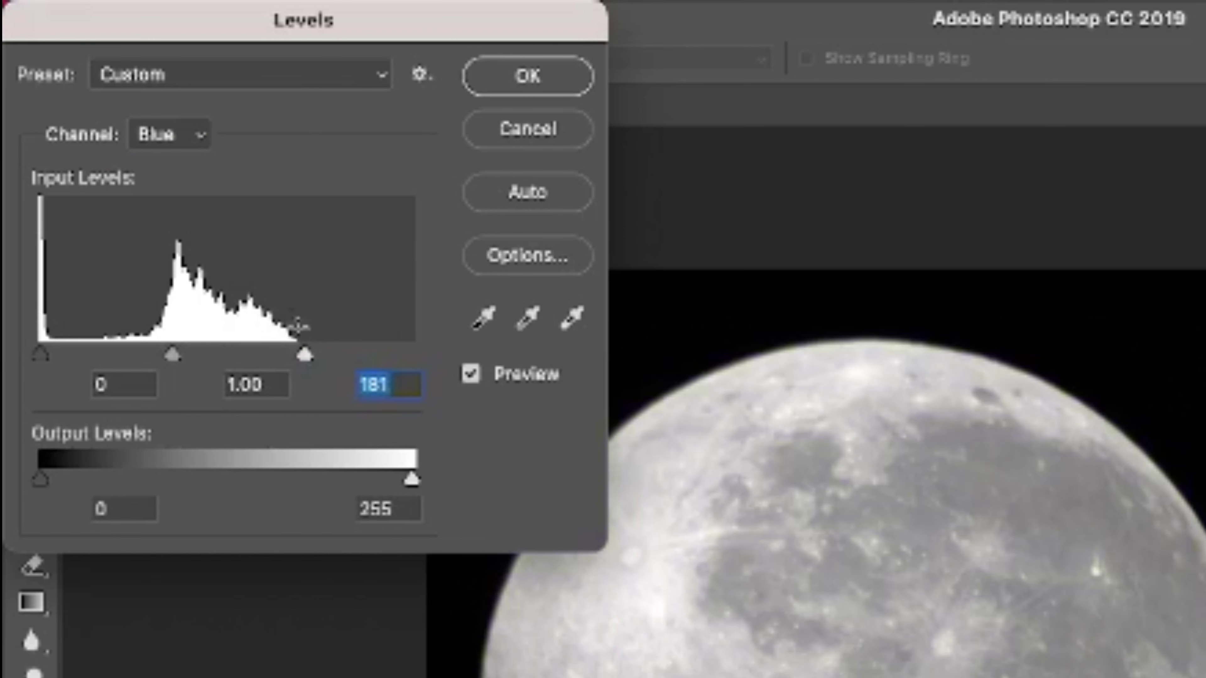
left_click(520, 84)
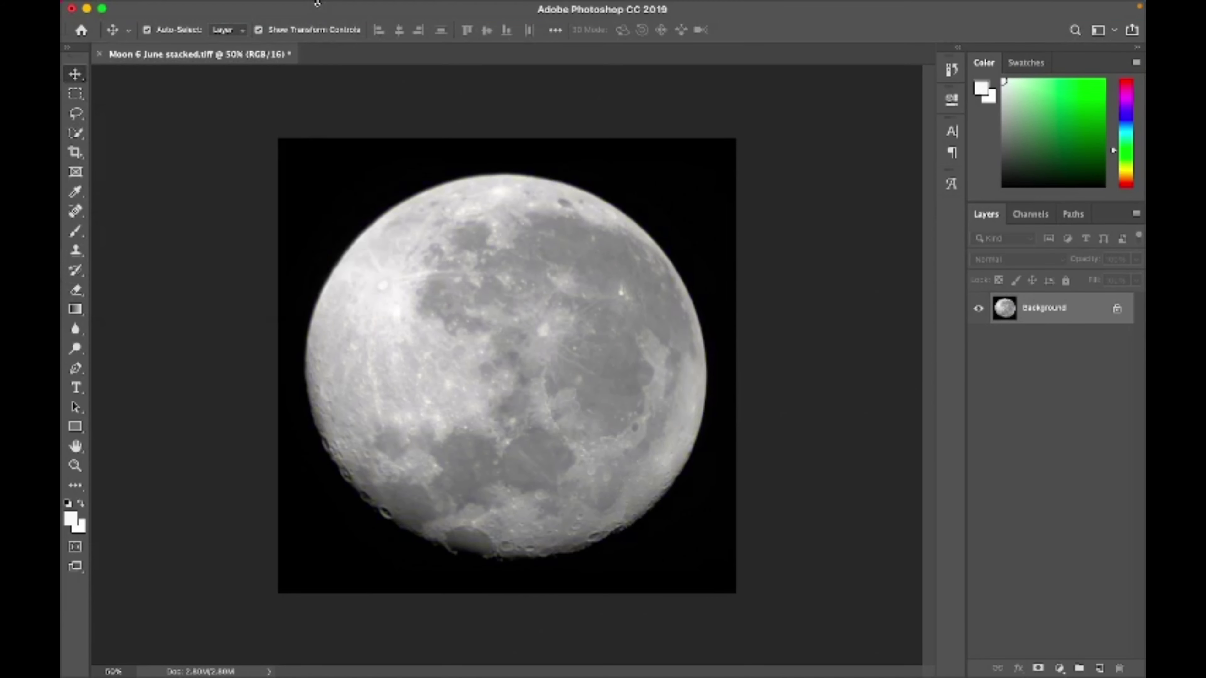
mouse_move(268, 5)
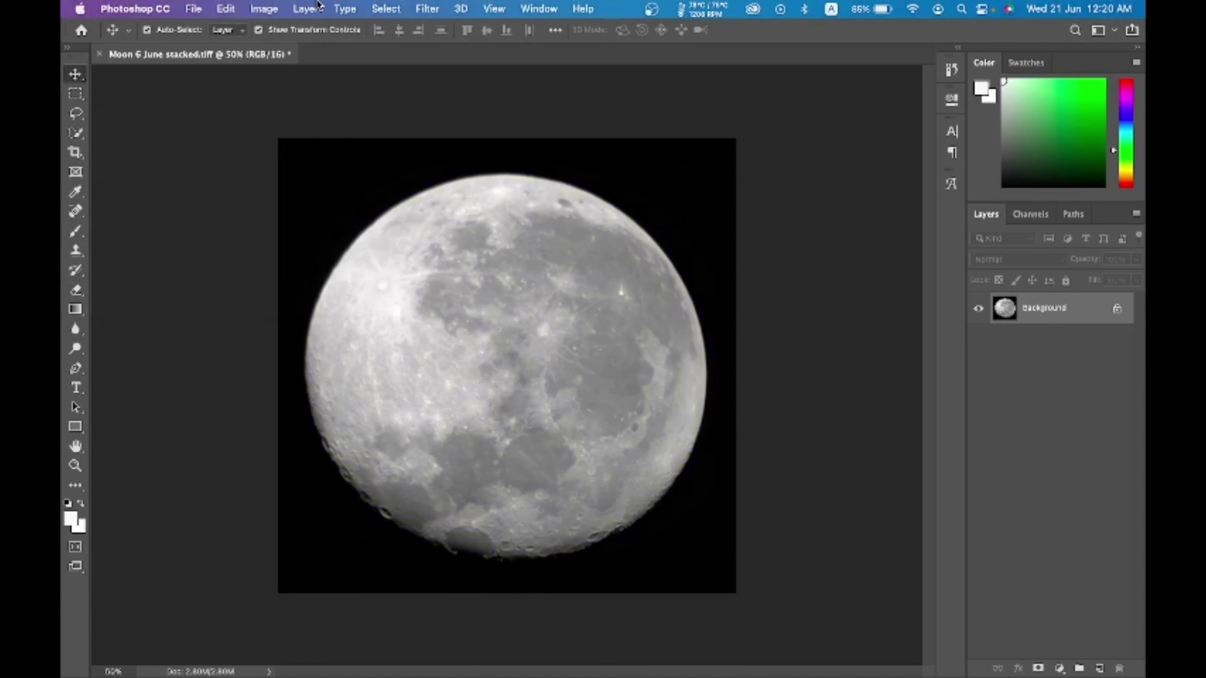
- Start a Curves adjustment and add curve points sampled from a dark and a light region of the moon
left_click(265, 5)
mouse_move(372, 52)
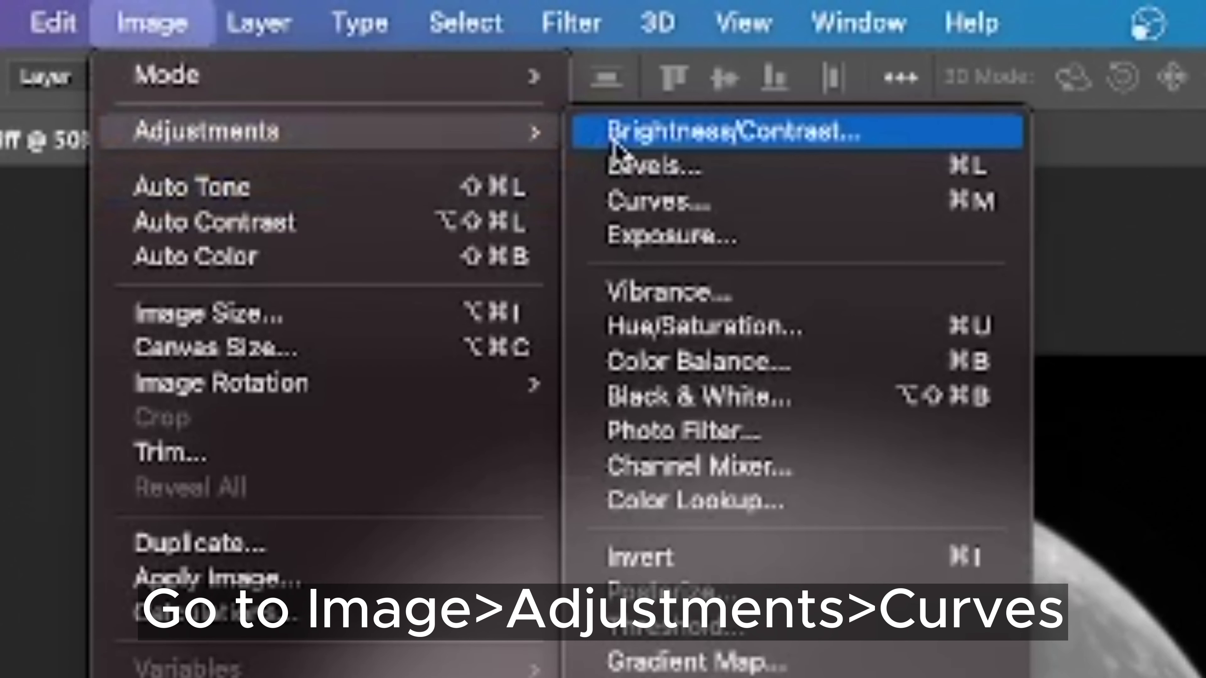
left_click(636, 202)
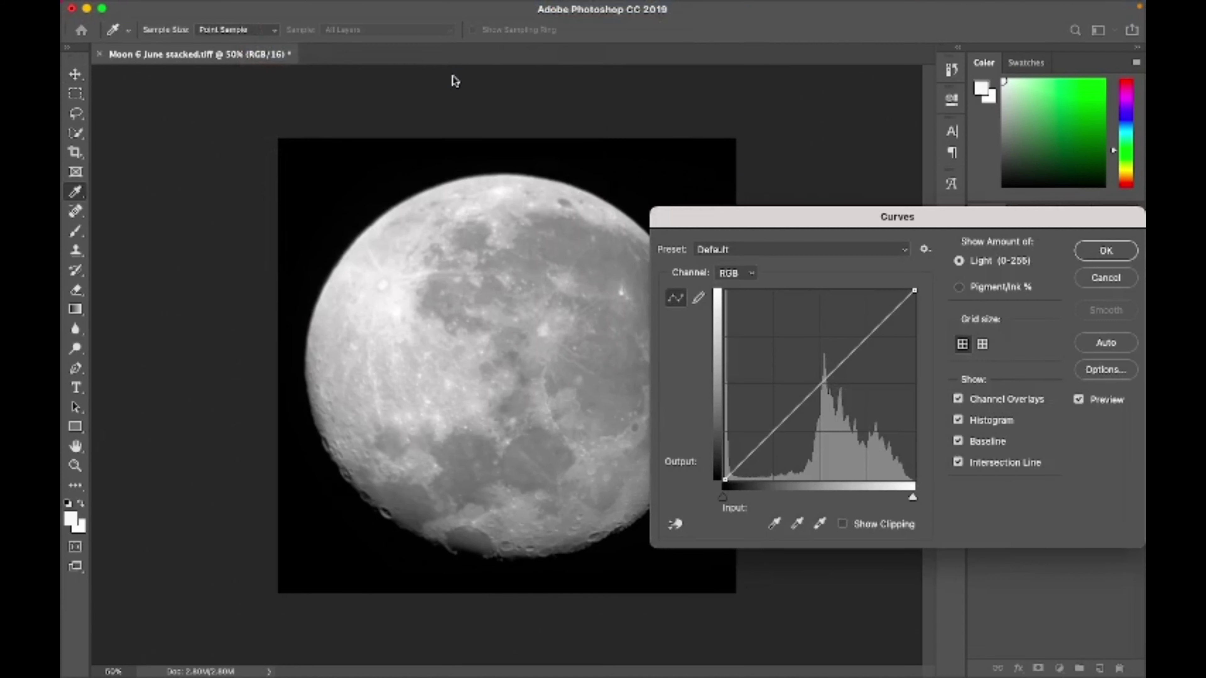
left_click_drag(729, 218, 754, 17)
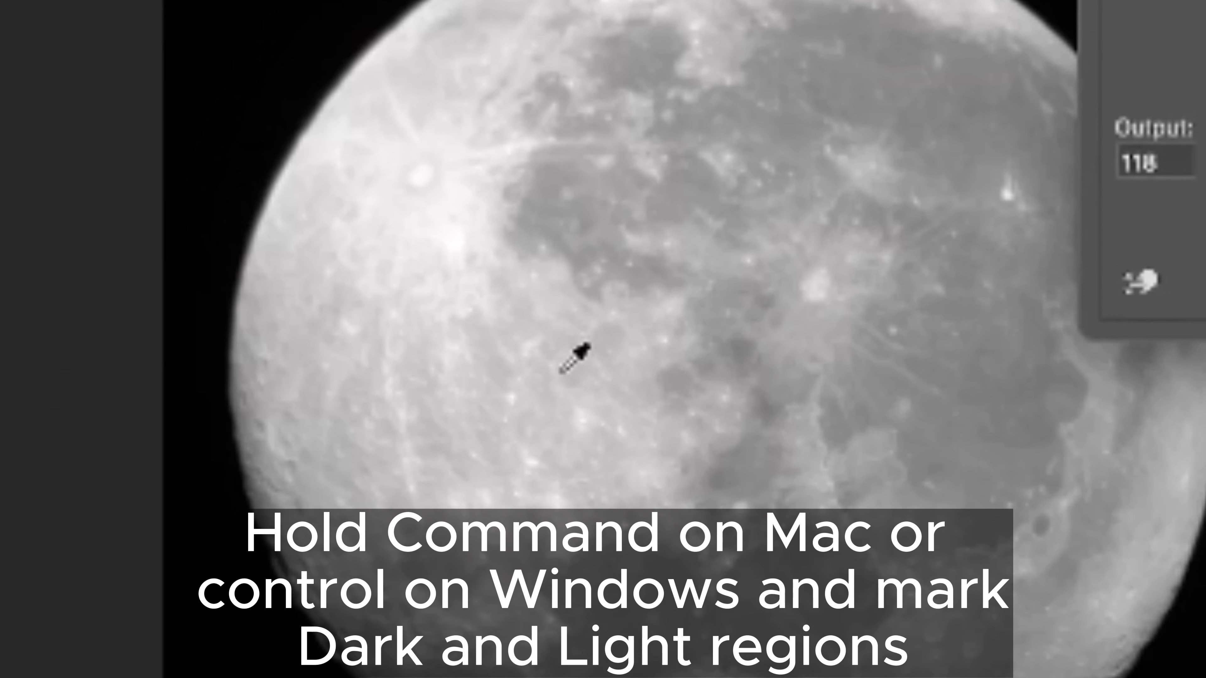
left_click(571, 350, "super")
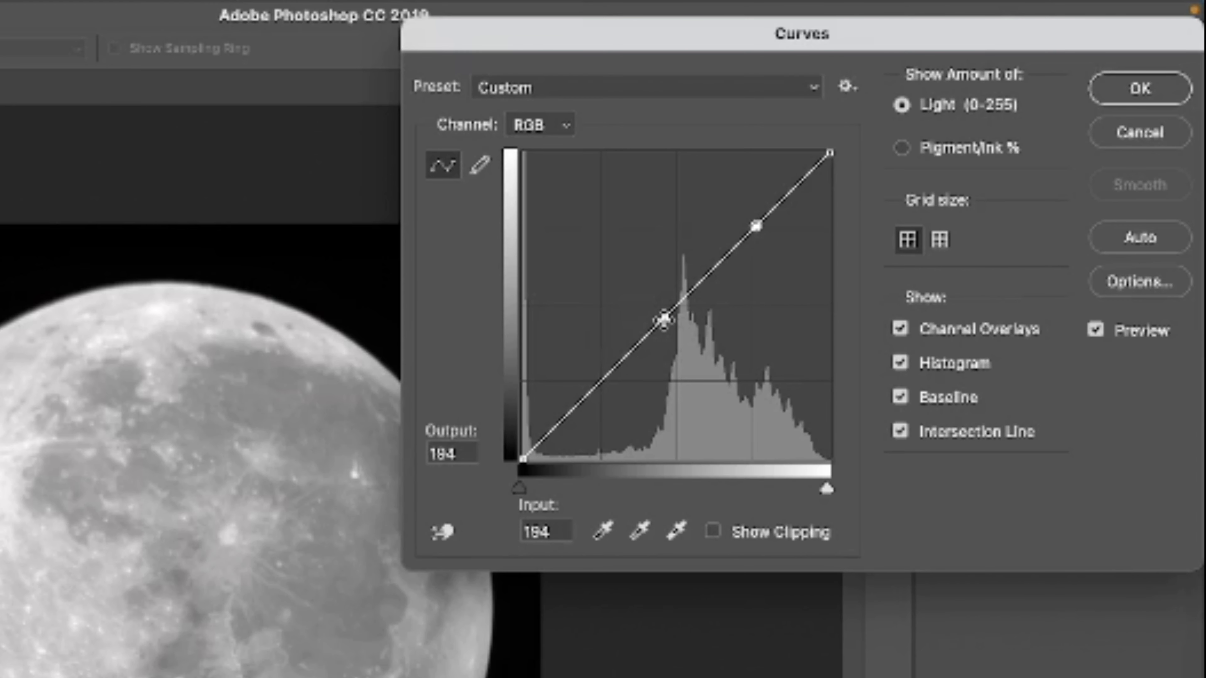
- Move the darker curve point to about input 129, output 96 and the lighter one to input 203, output 189, and apply the curve
left_click_drag(664, 319, 680, 352)
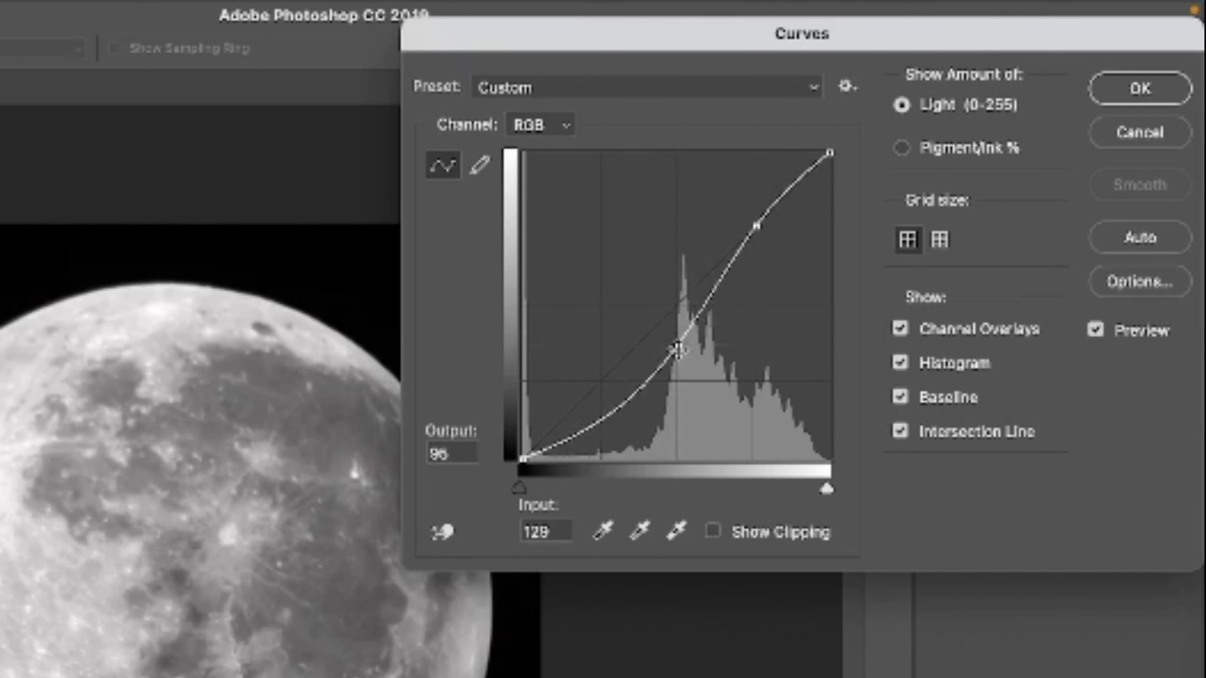
left_click(756, 227)
mouse_move(756, 227)
left_mouse_down()
mouse_move(756, 205)
mouse_move(768, 233)
left_mouse_up()
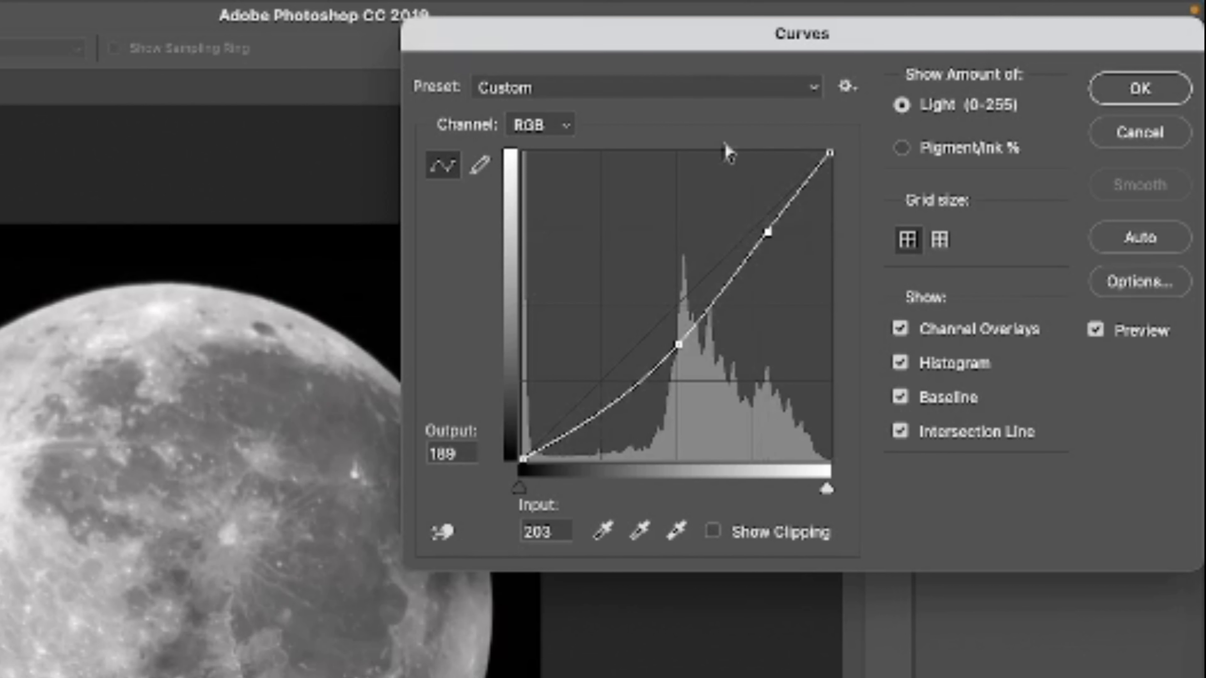
left_click(1111, 95)
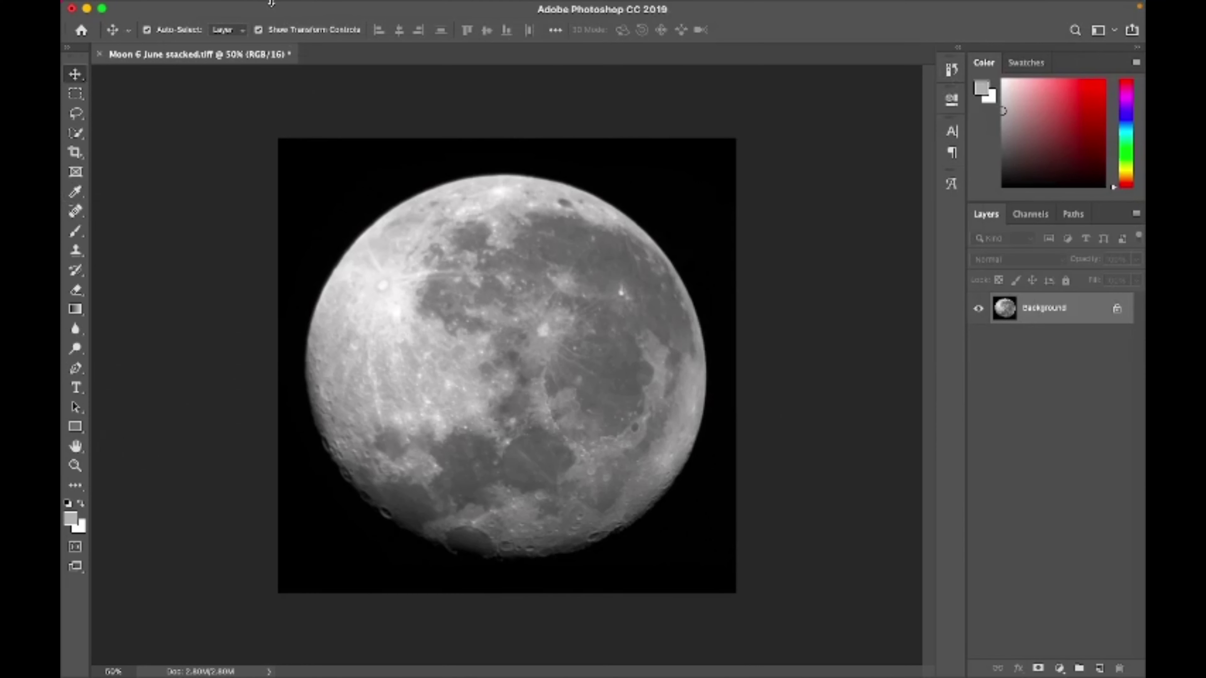
- Apply a Brightness/Contrast adjustment with Brightness -21 and Contrast 19
mouse_move(271, 3)
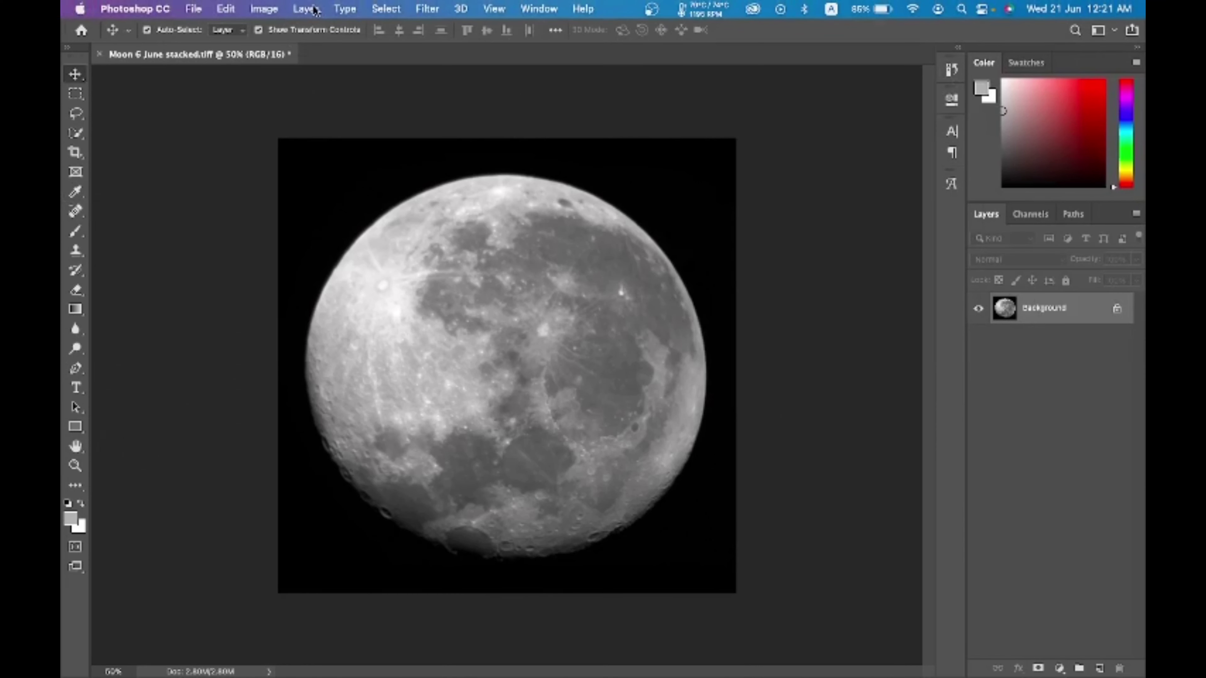
left_click(277, 7)
mouse_move(306, 55)
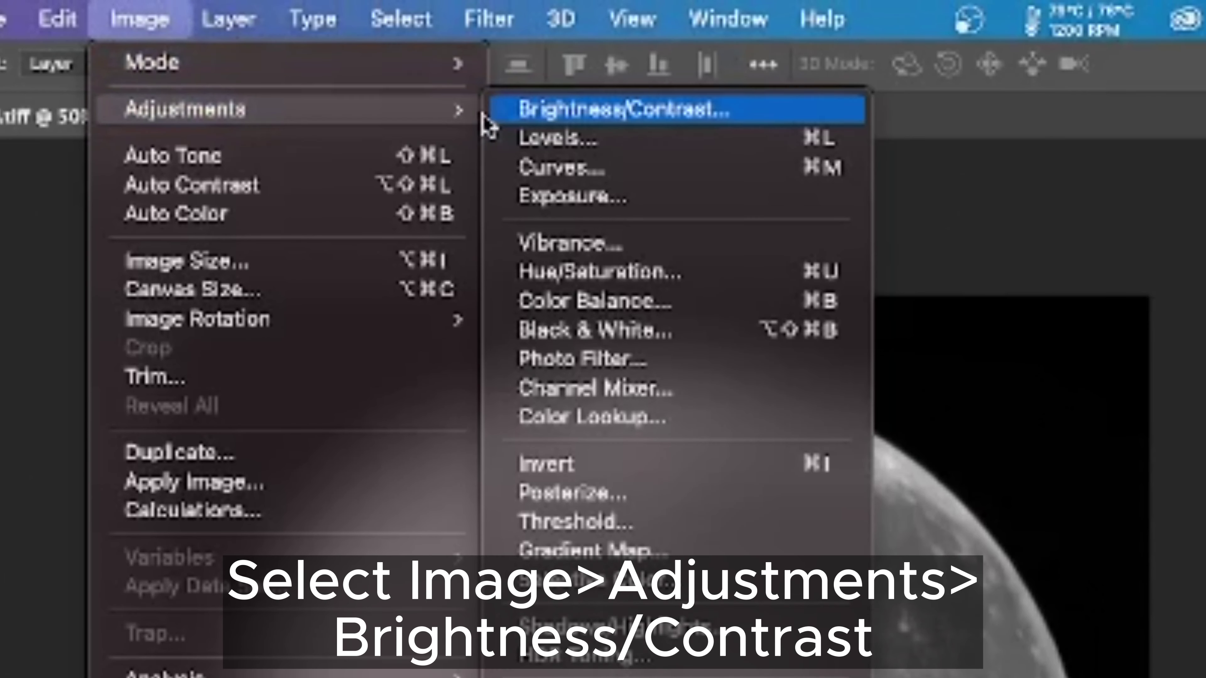
left_click(575, 118)
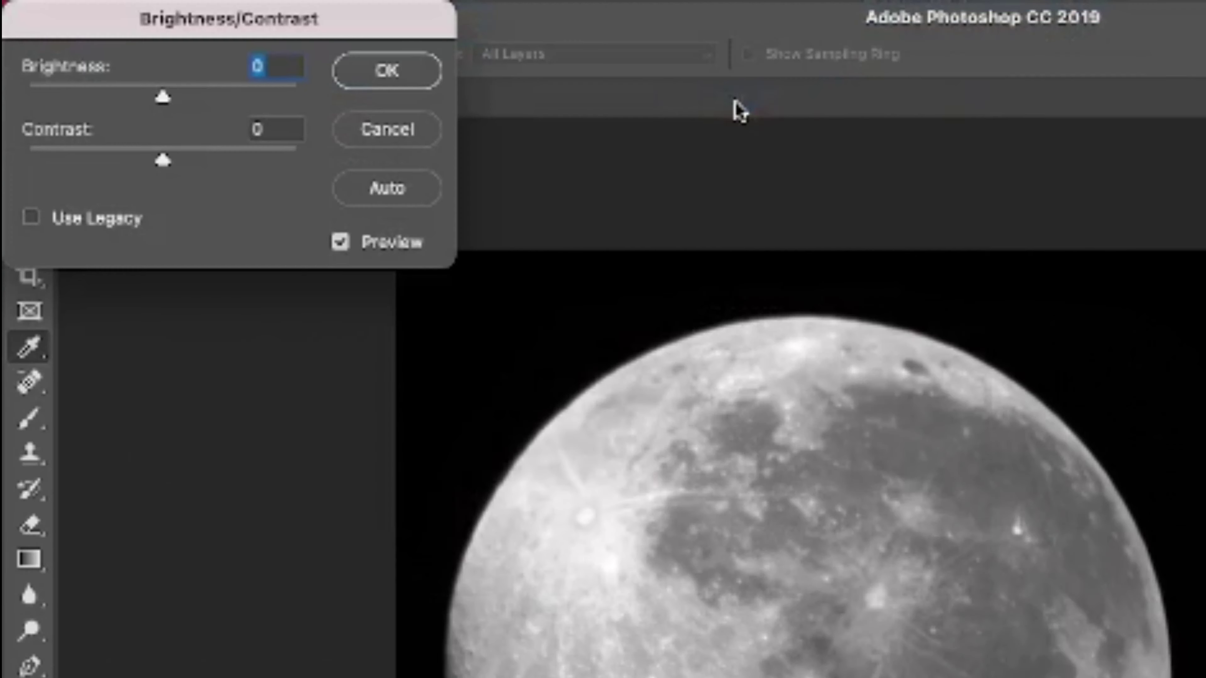
mouse_move(163, 97)
left_mouse_down()
mouse_move(175, 106)
mouse_move(143, 101)
left_mouse_up()
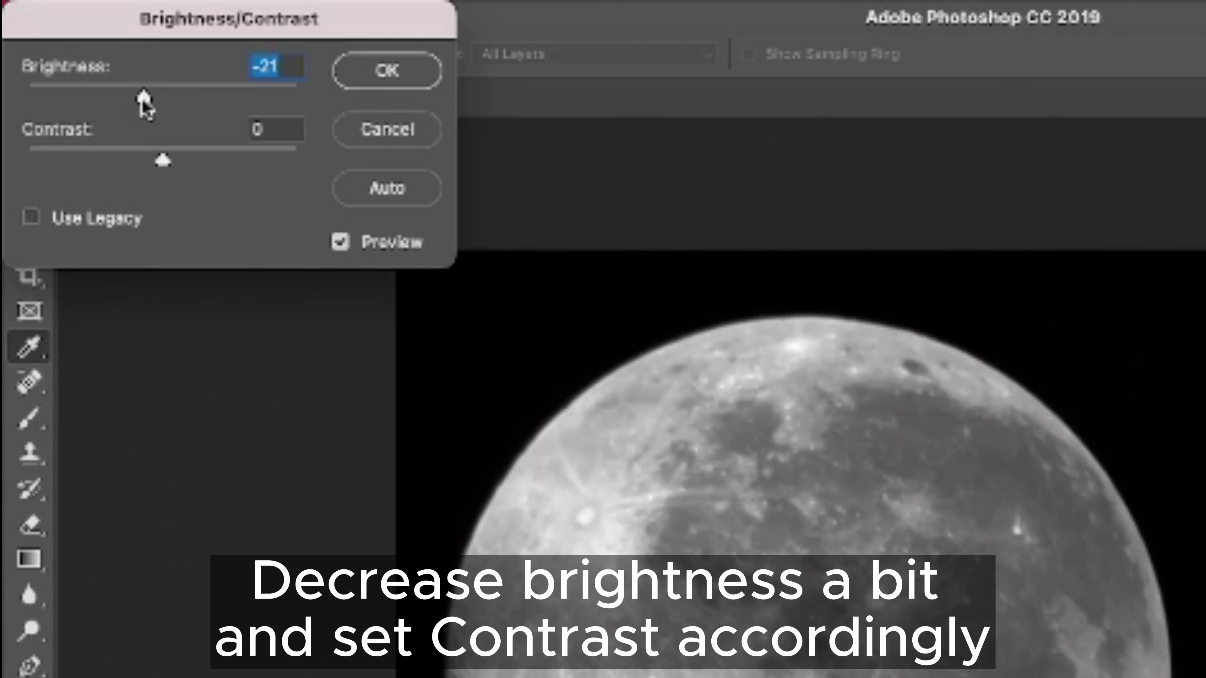
left_click_drag(163, 161, 188, 183)
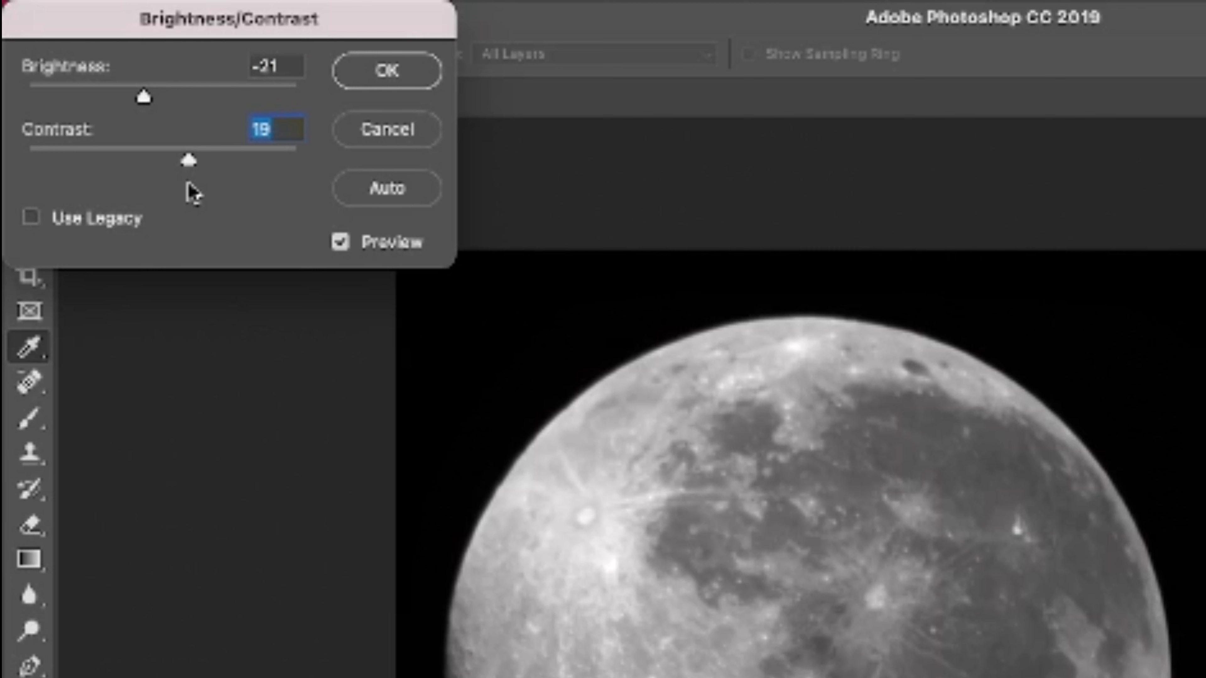
left_click(357, 81)
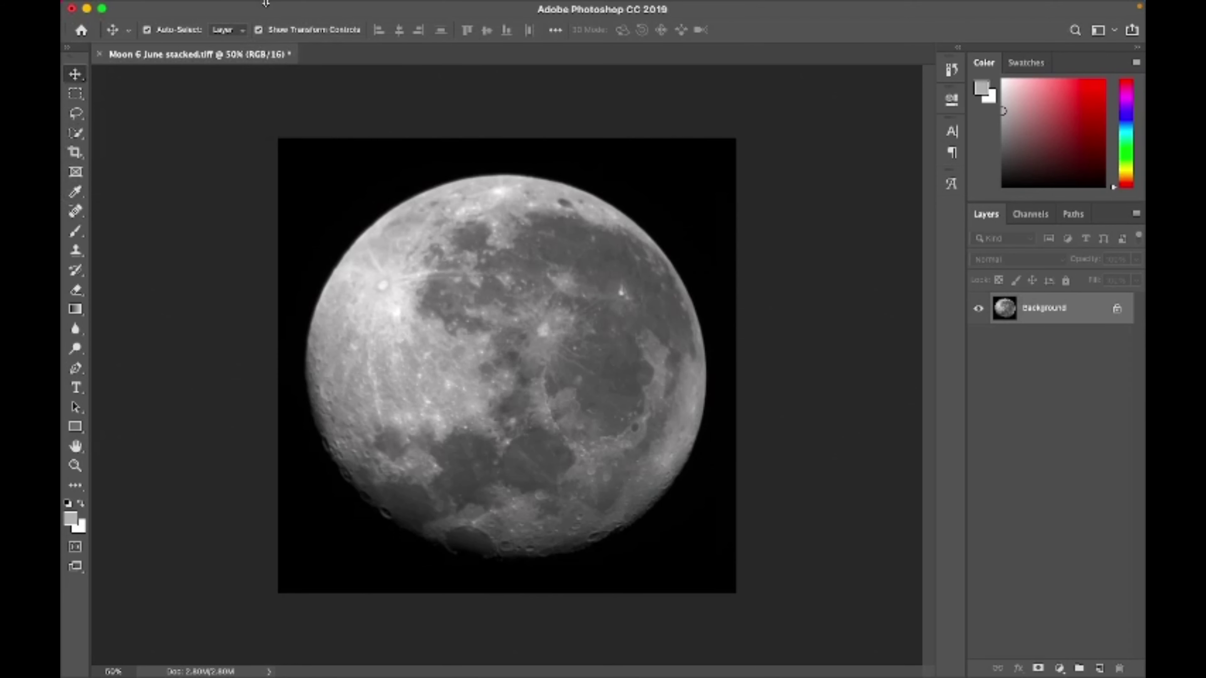
- Apply the Reduce Noise filter with Strength 10, Preserve Details 99% and an increased Sharpen Details value
mouse_move(306, 5)
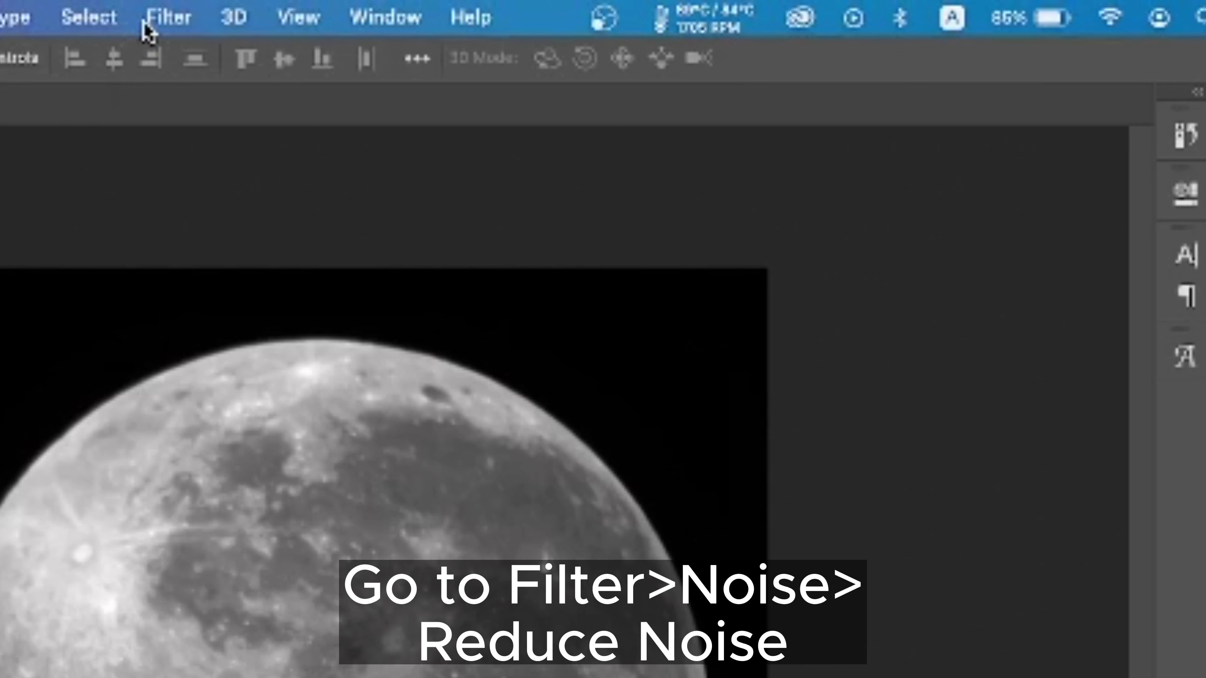
left_click(419, 10)
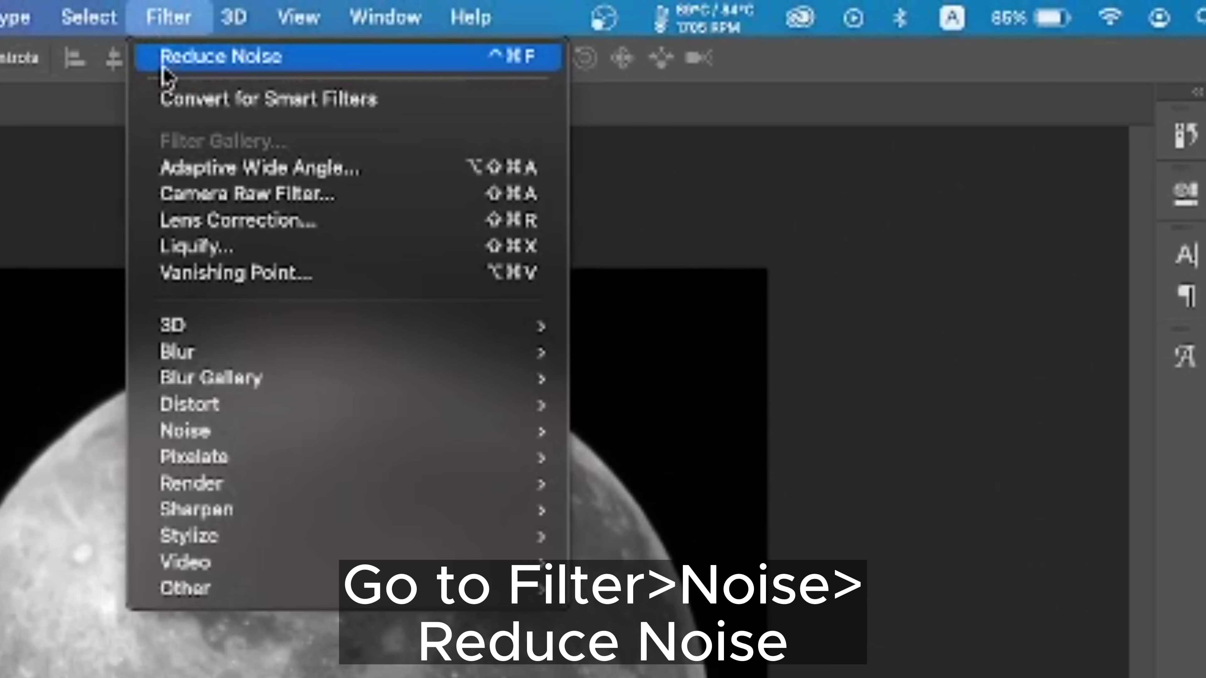
mouse_move(553, 434)
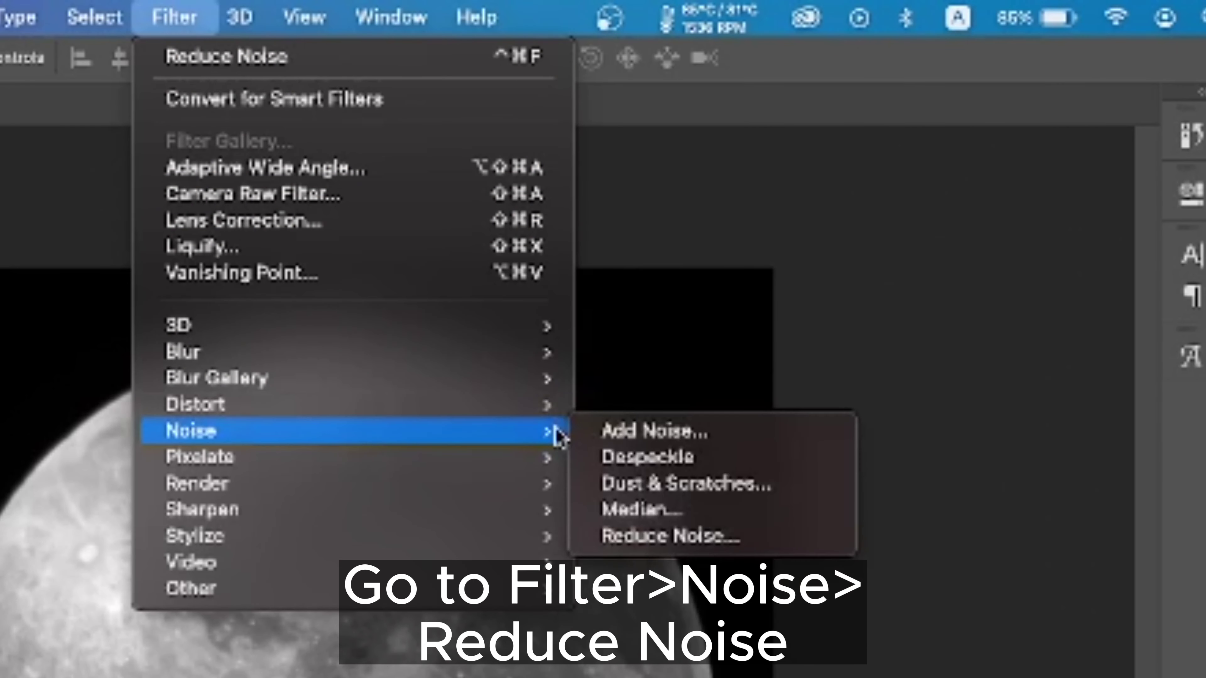
left_click(616, 535)
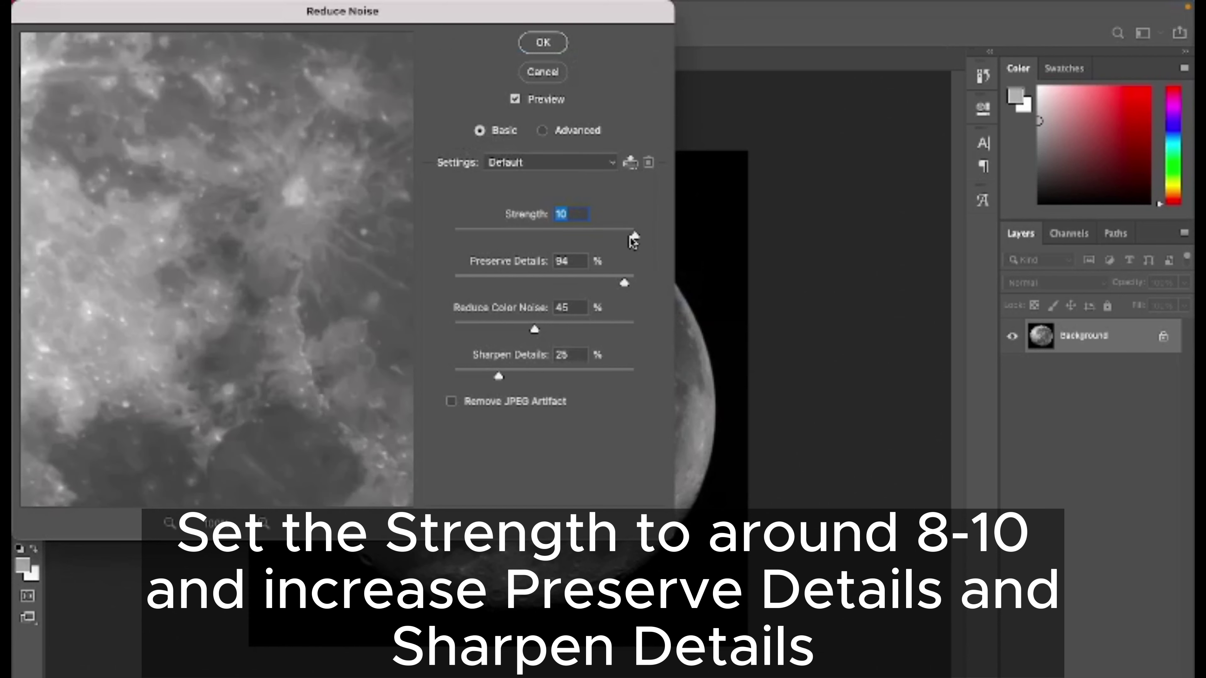
left_click_drag(636, 239, 632, 286)
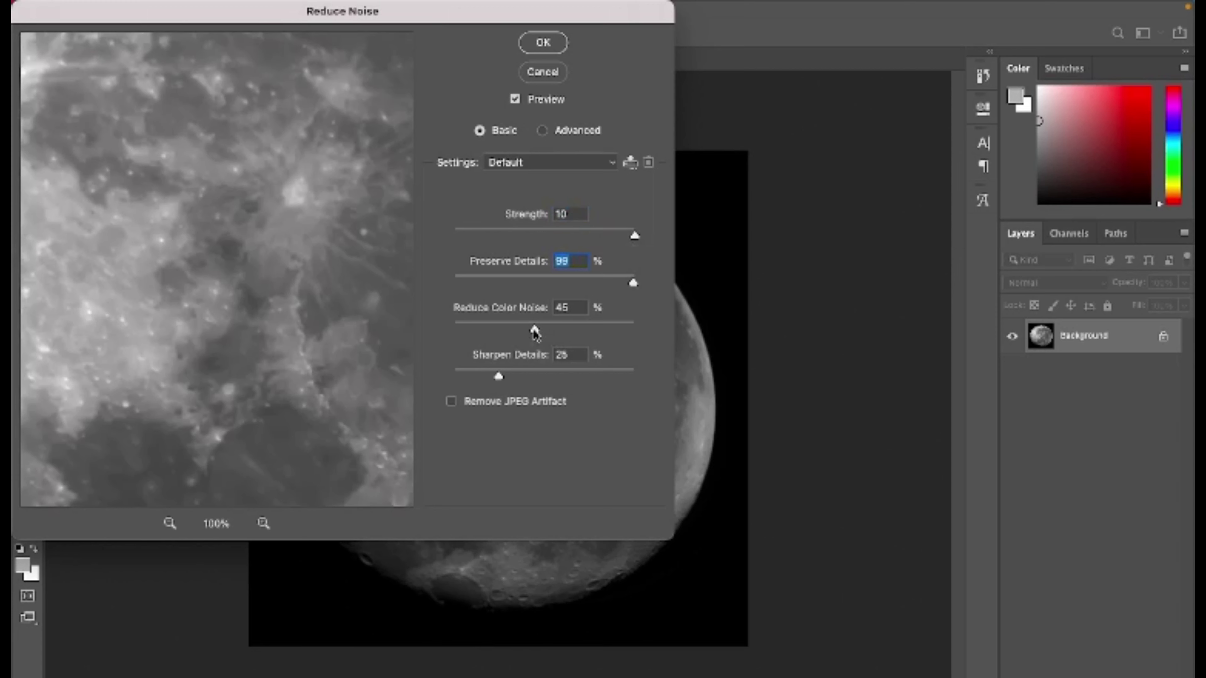
left_click_drag(501, 379, 543, 383)
left_click(551, 44)
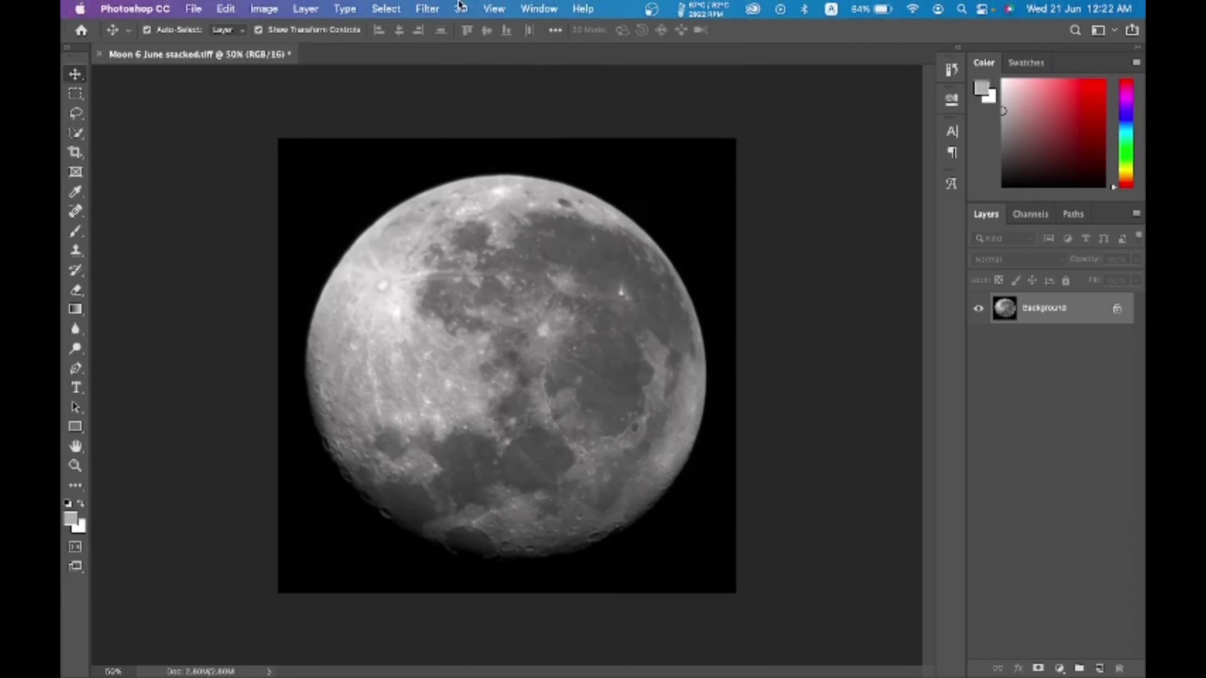
- Sharpen the image with the Unsharp Mask filter at an Amount of 500%, previewing the moon's cratered edge
left_click(433, 7)
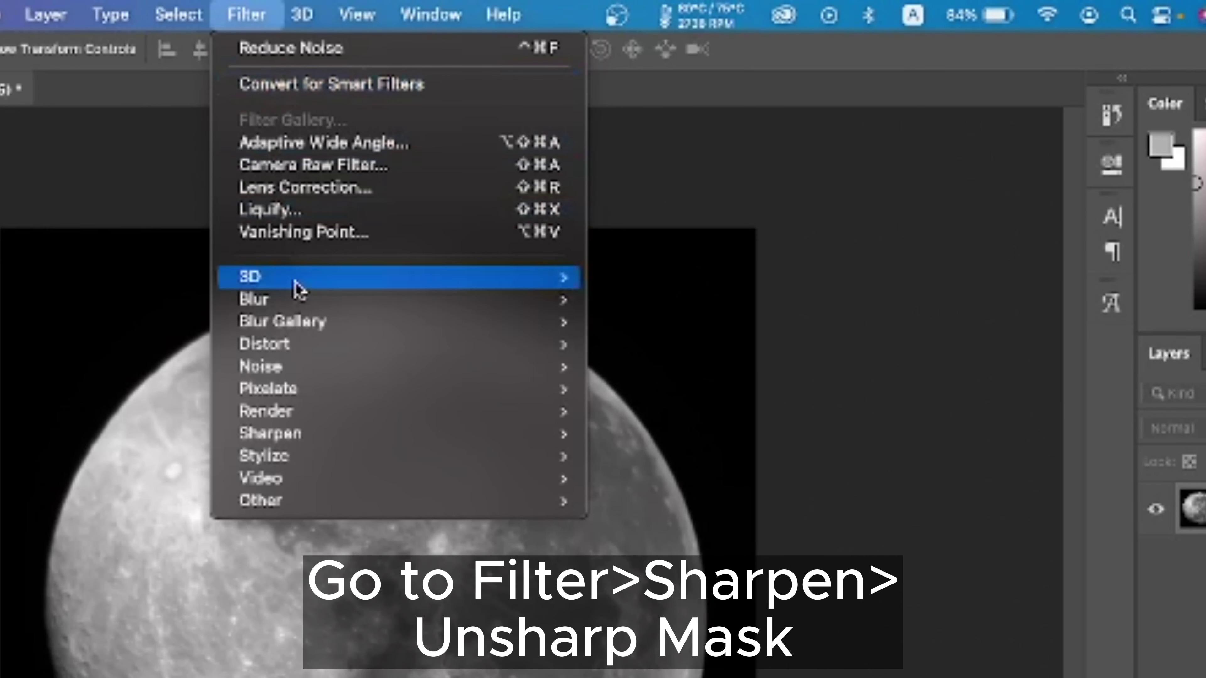
mouse_move(398, 439)
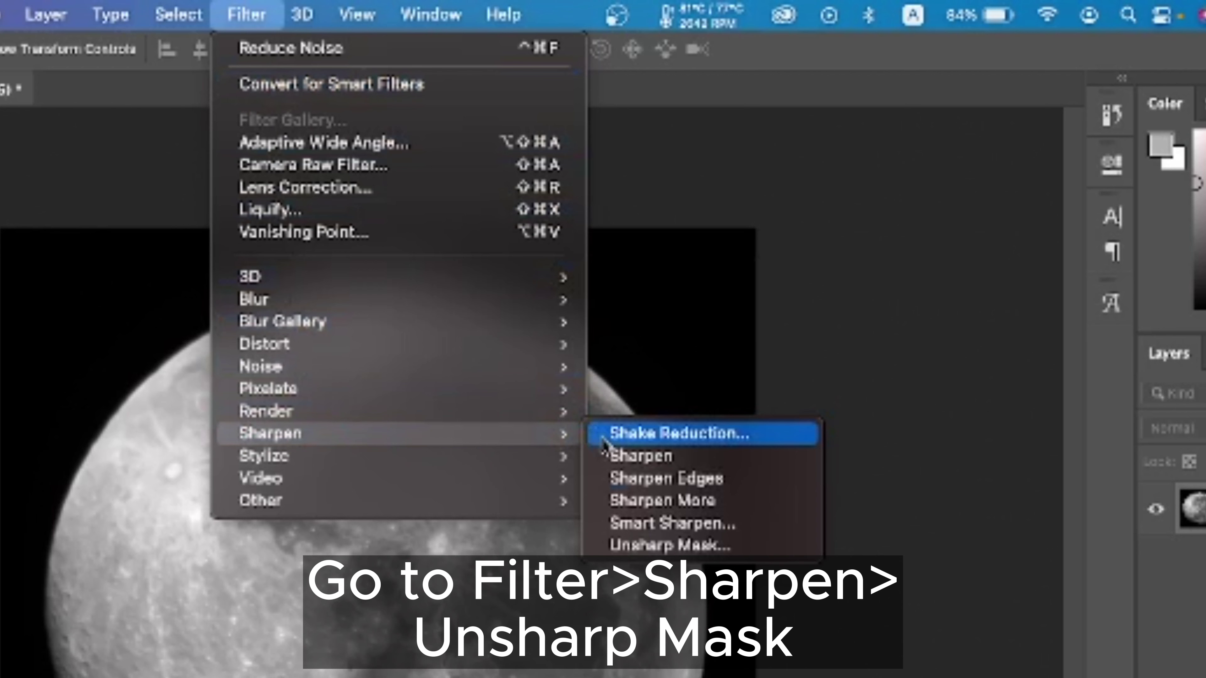
left_click(623, 546)
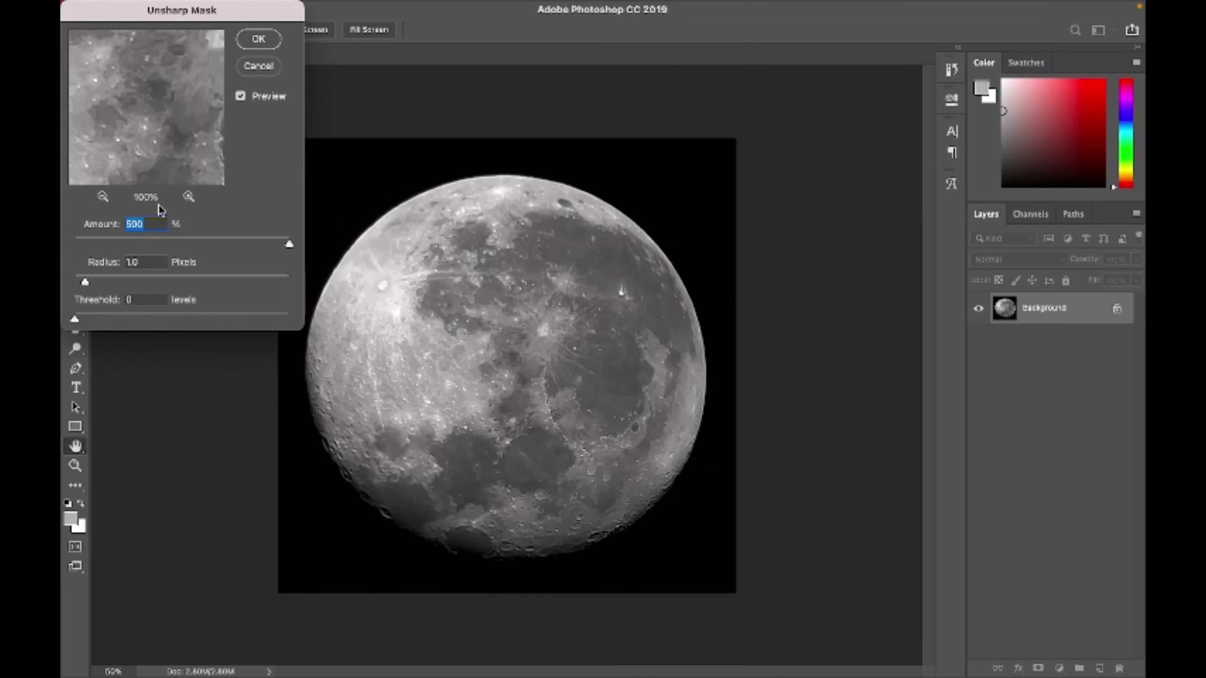
left_click_drag(138, 110, 167, 122)
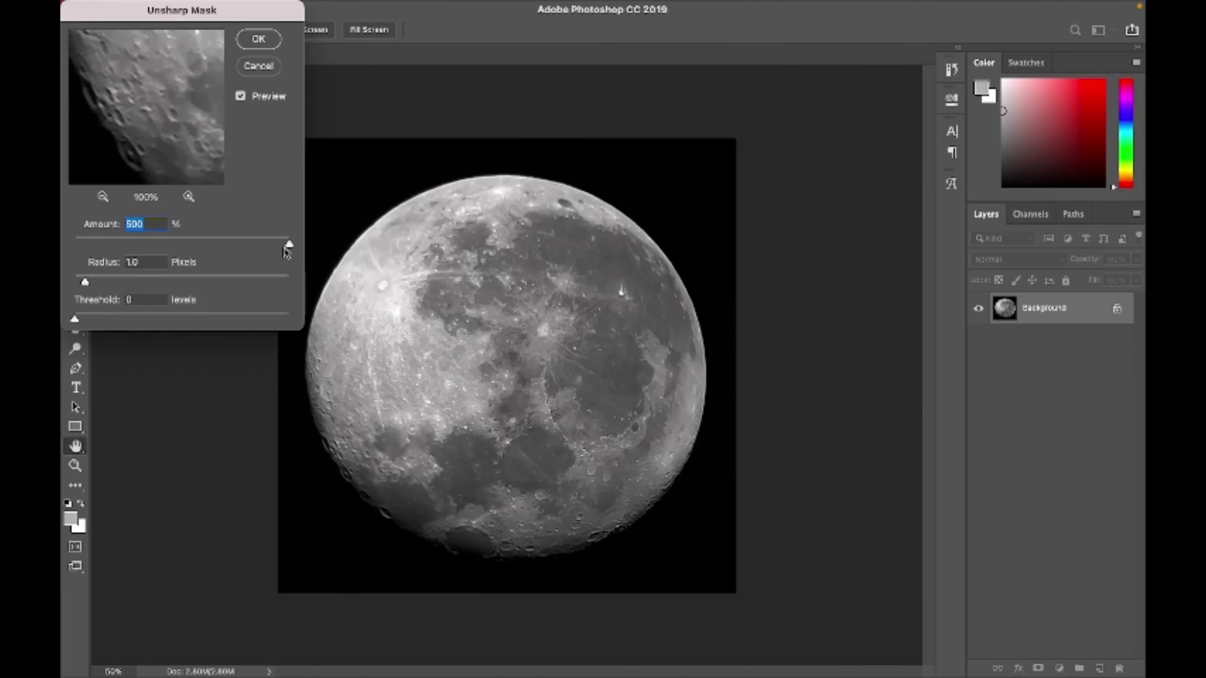
mouse_move(285, 252)
left_mouse_down()
mouse_move(247, 247)
mouse_move(306, 248)
left_mouse_up()
key("Tab")
left_click(258, 40)
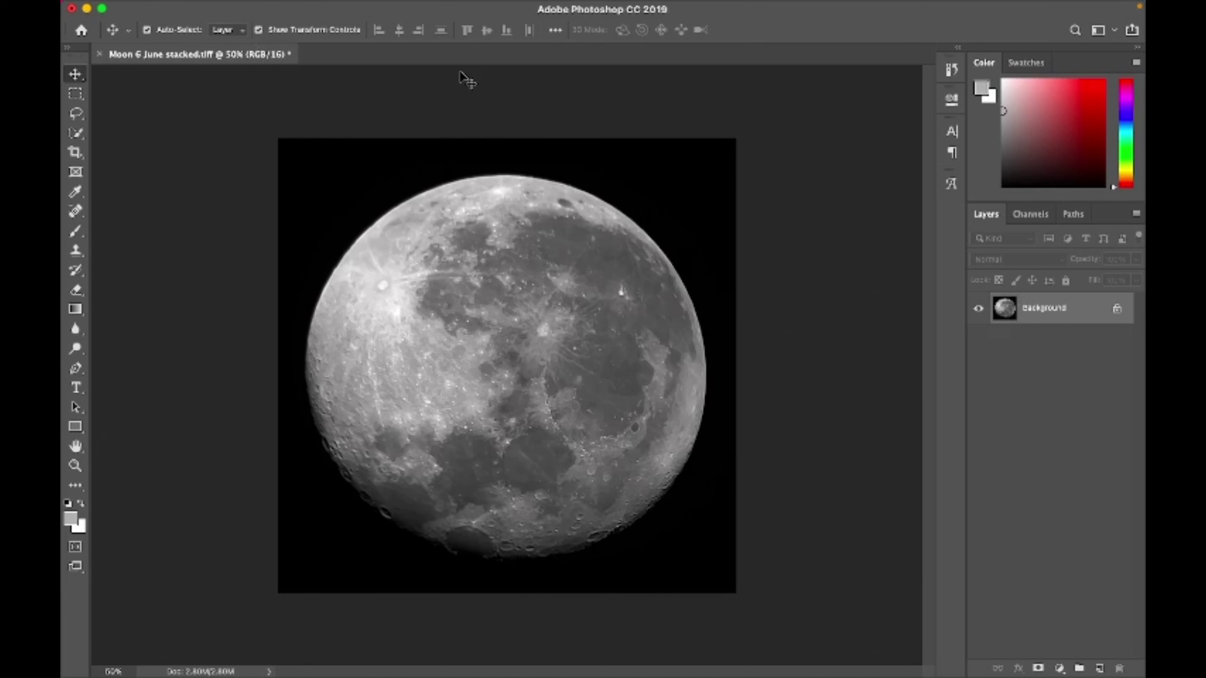
- Start another Curves adjustment and add a curve point sampled from the large dark area in the moon's right half
mouse_move(470, 4)
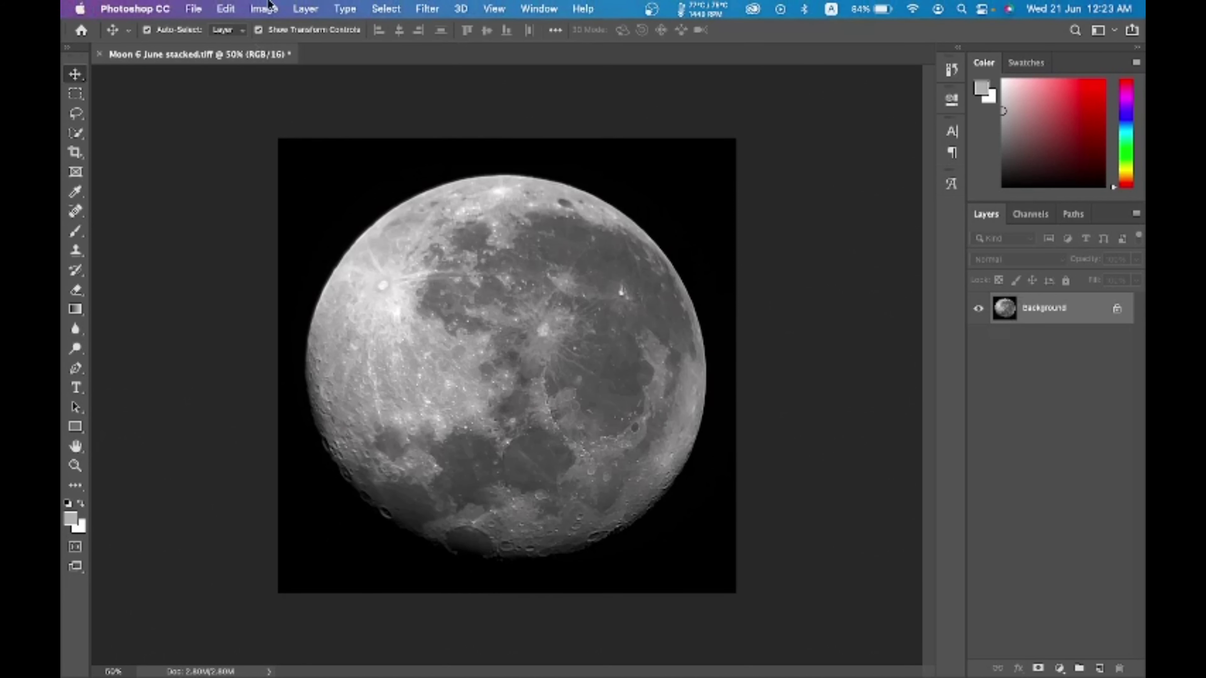
left_click(257, 5)
mouse_move(363, 53)
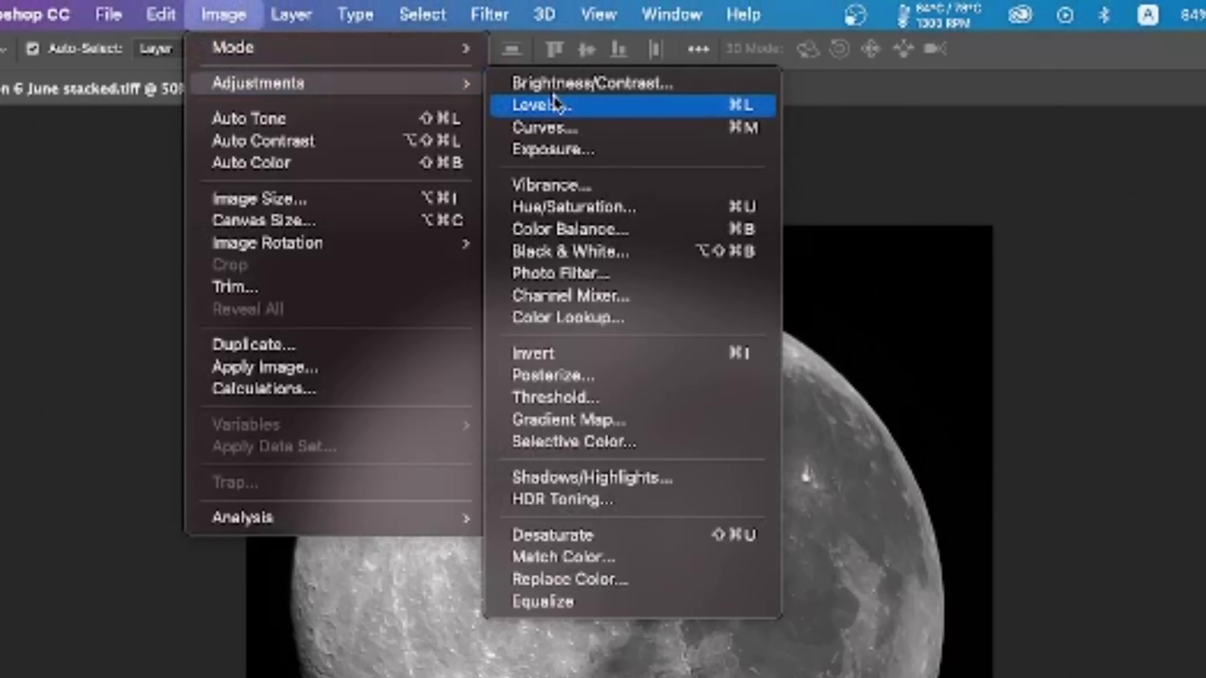
left_click(562, 127)
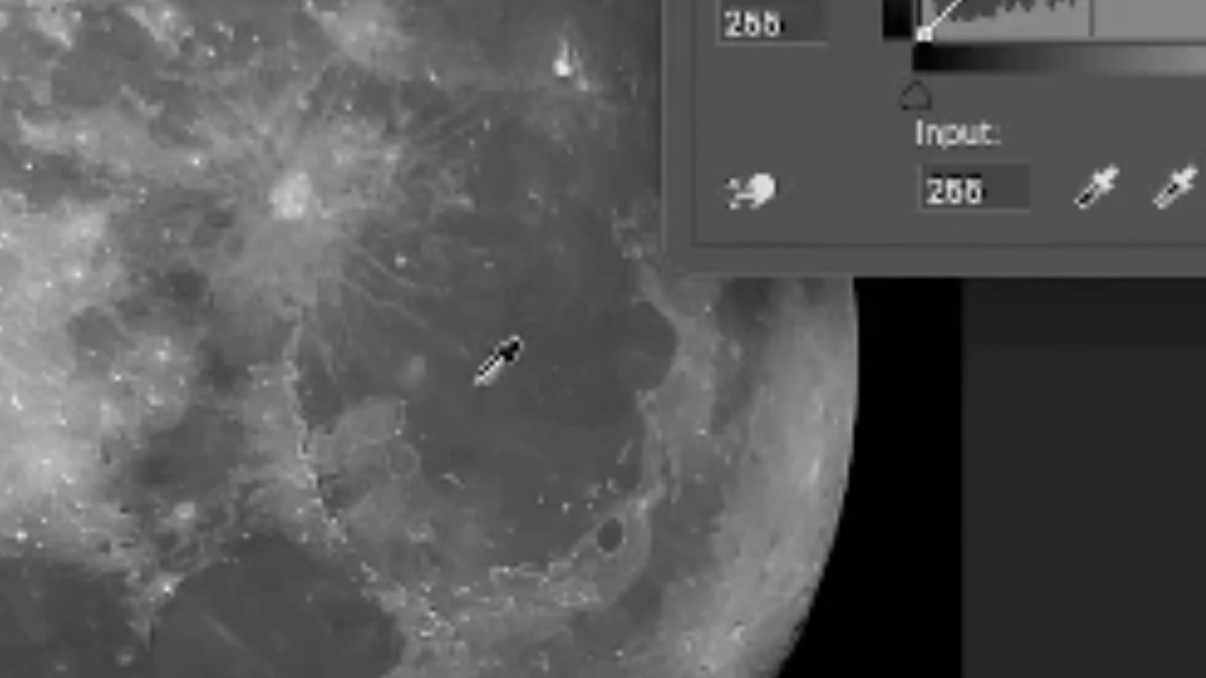
left_click(525, 397, "super")
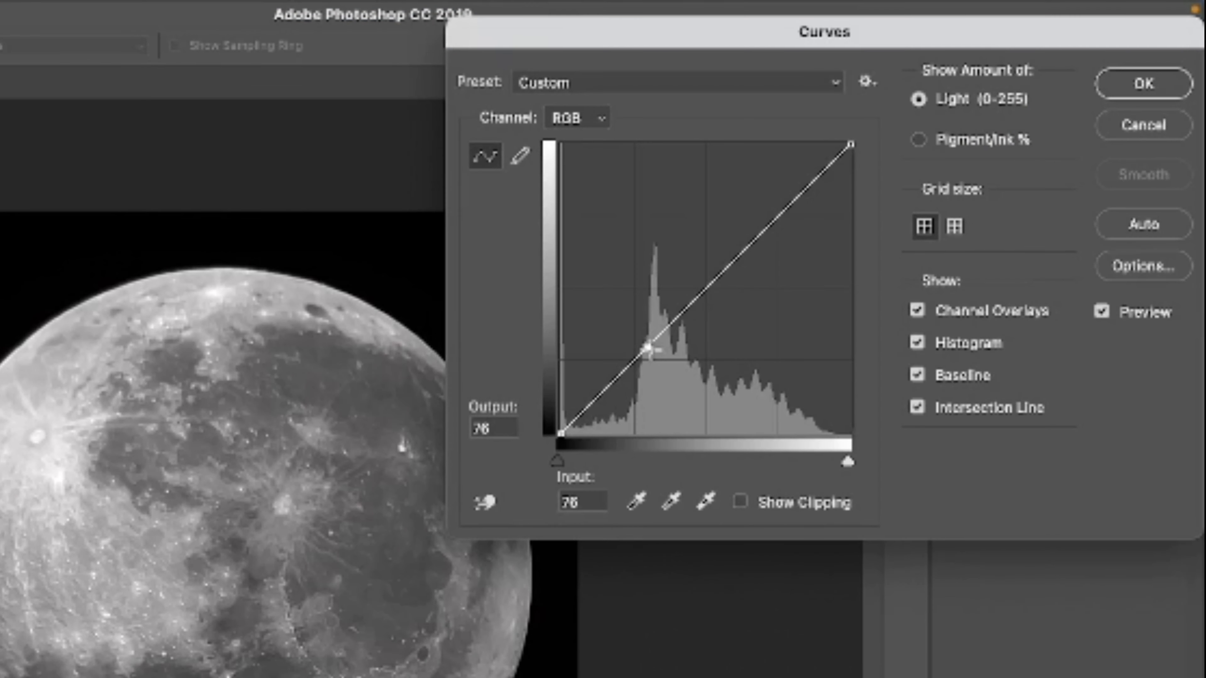
- Move the sampled curve point to input 81, output 49 and the white endpoint to input 247, output 225, and apply the curve
mouse_move(649, 350)
left_mouse_down()
mouse_move(660, 365)
mouse_move(648, 360)
mouse_move(673, 344)
mouse_move(700, 358)
mouse_move(649, 368)
left_mouse_up()
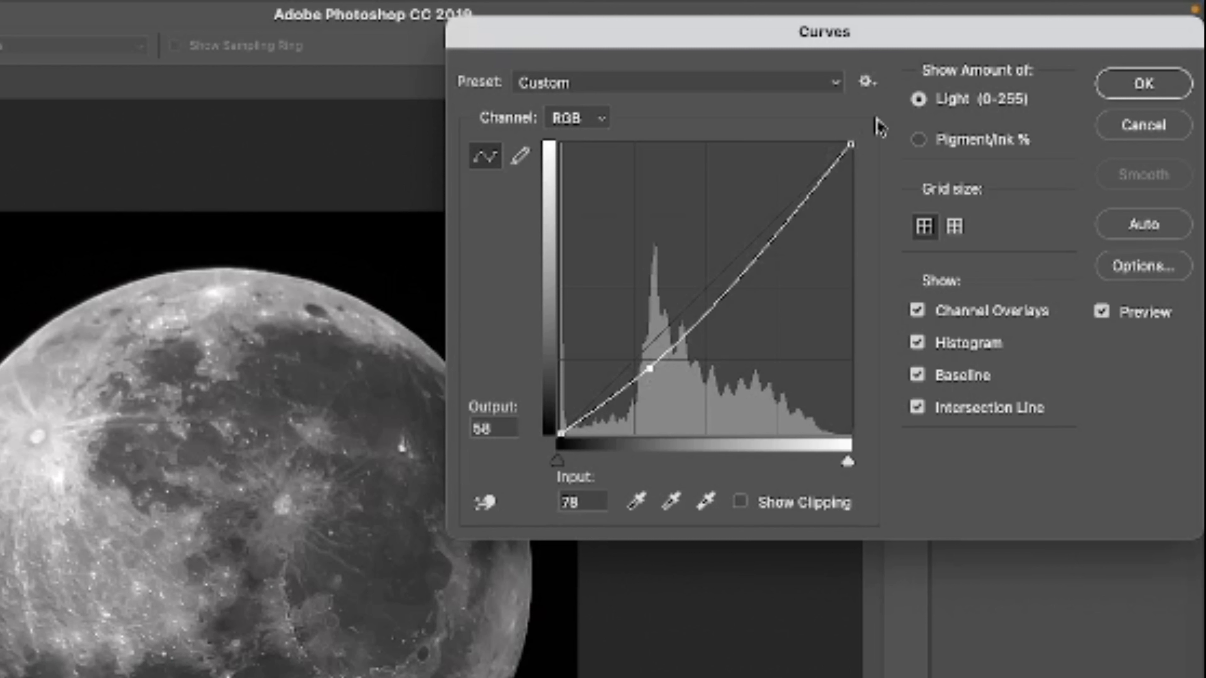
left_click_drag(851, 144, 842, 178)
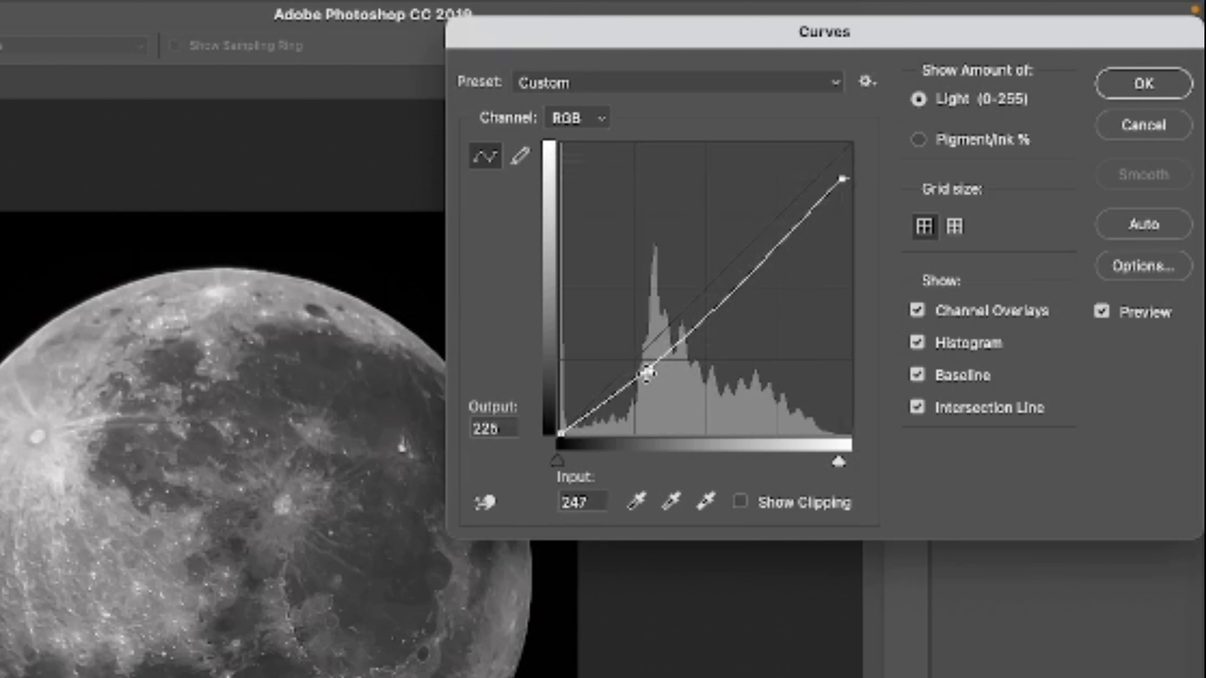
left_click_drag(647, 373, 653, 378)
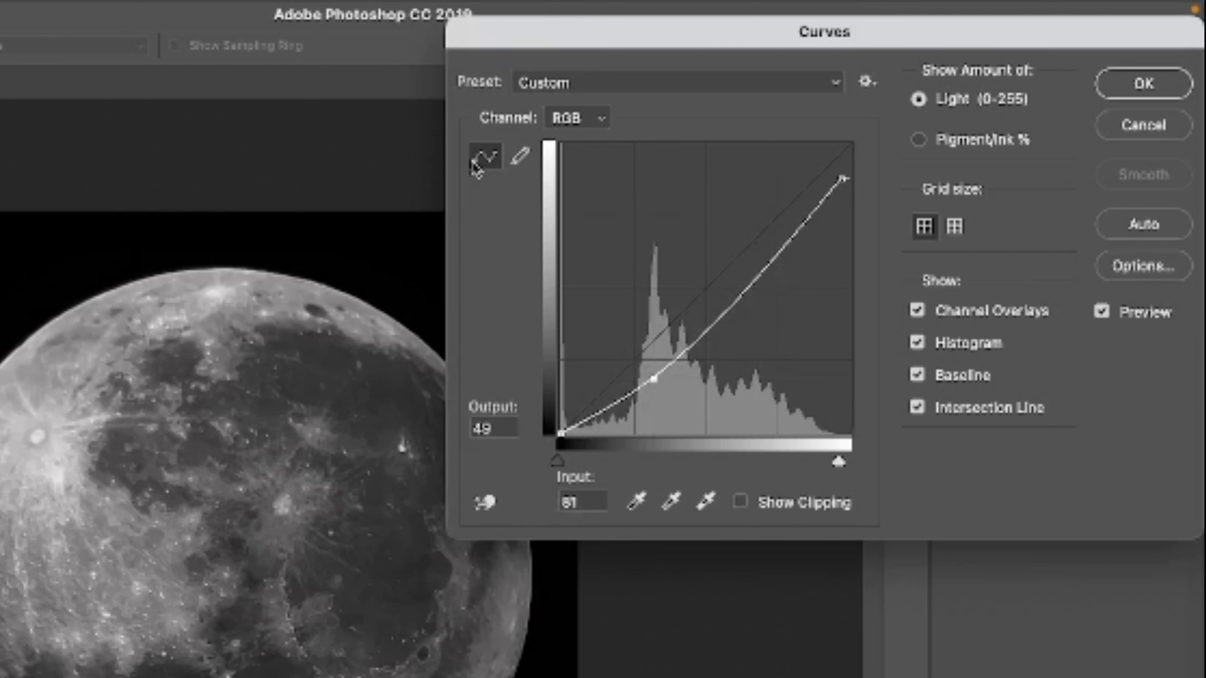
left_click(1130, 88)
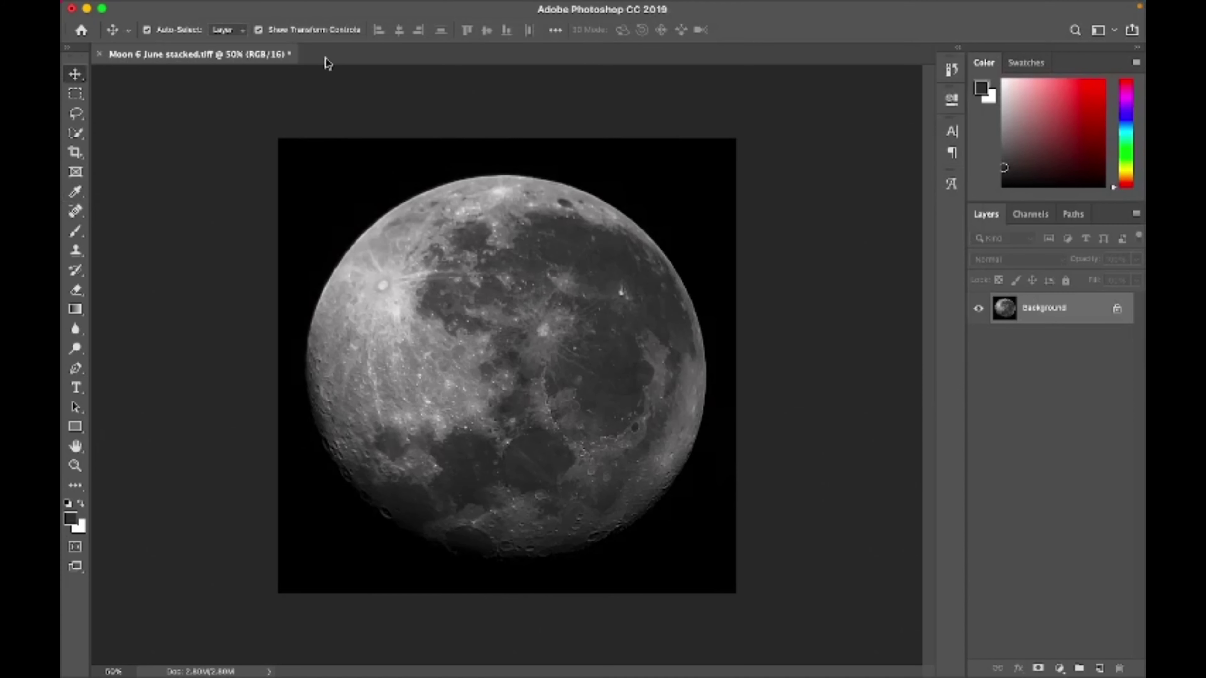
- Start another Brightness/Contrast adjustment and set Brightness to 24
left_click(273, 13)
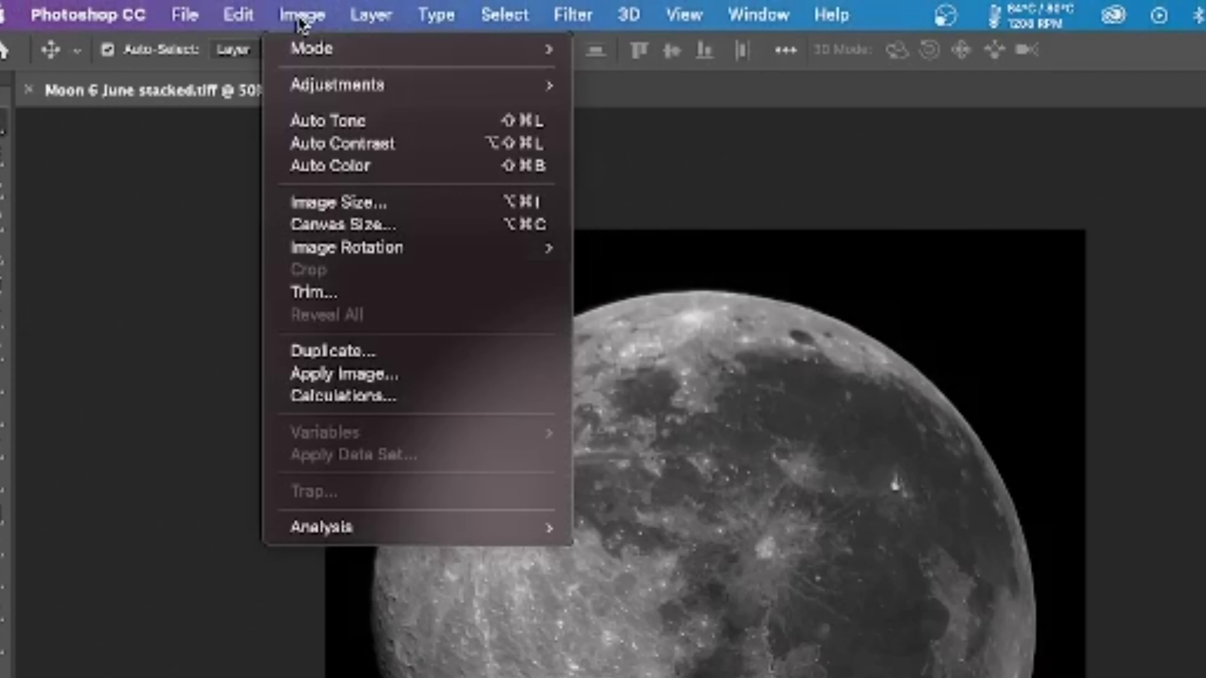
mouse_move(341, 55)
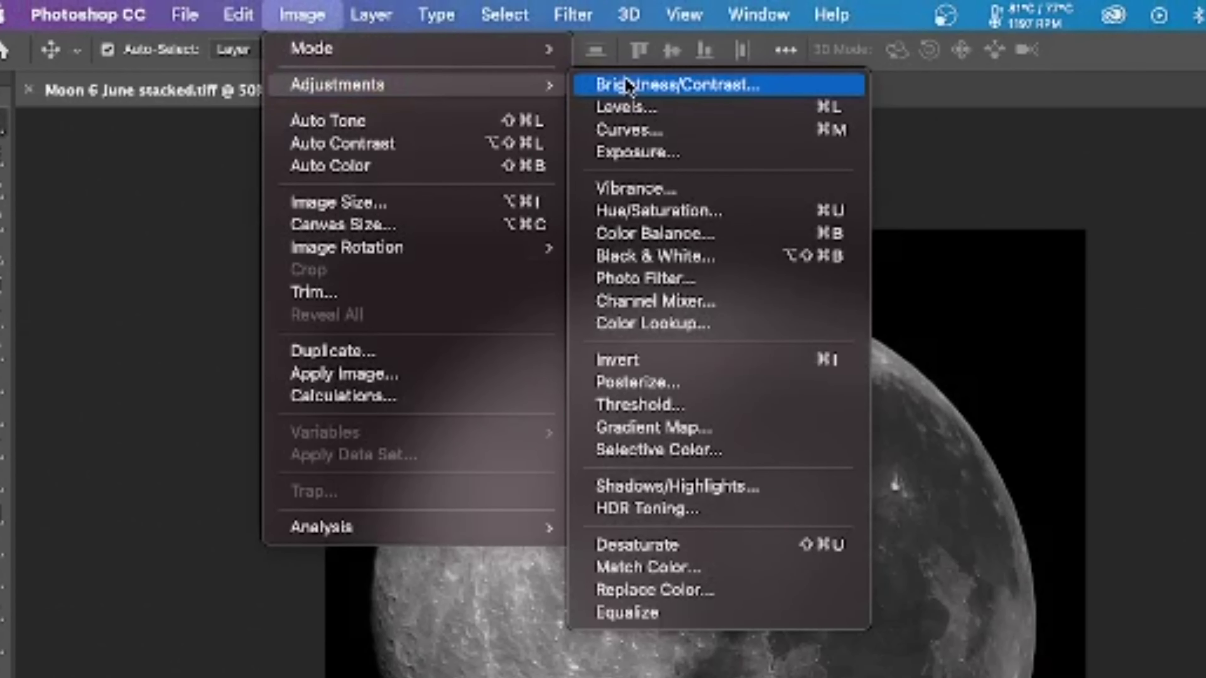
left_click(629, 86)
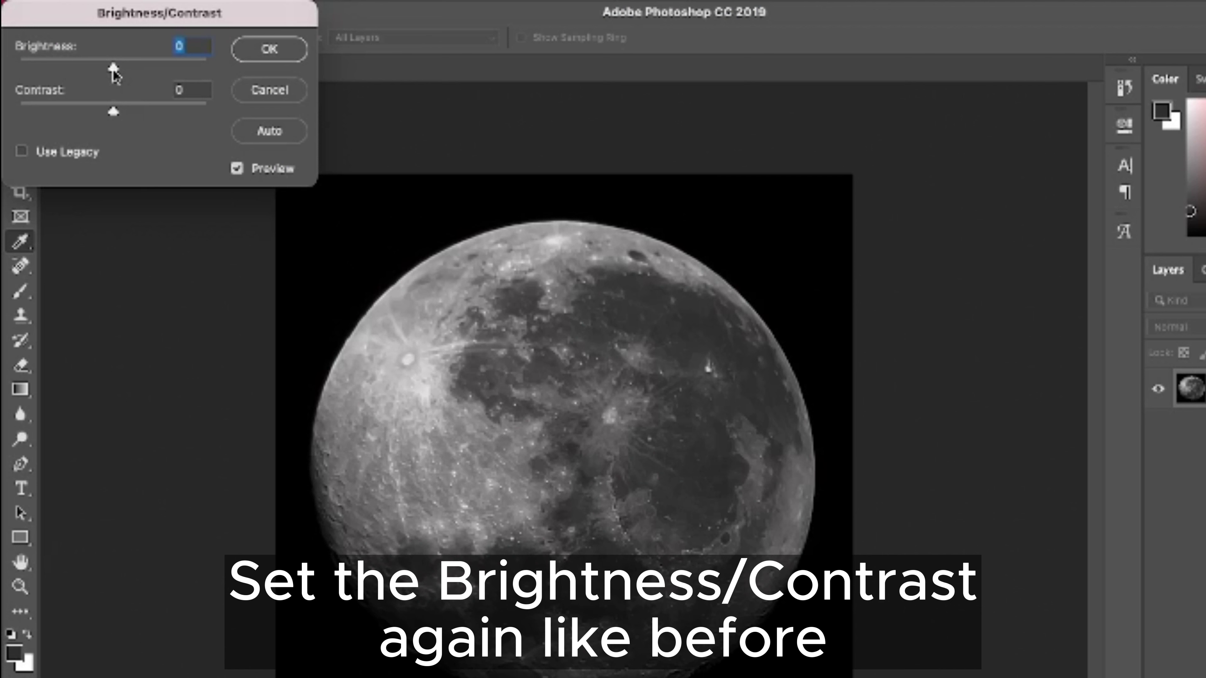
left_click_drag(113, 70, 128, 68)
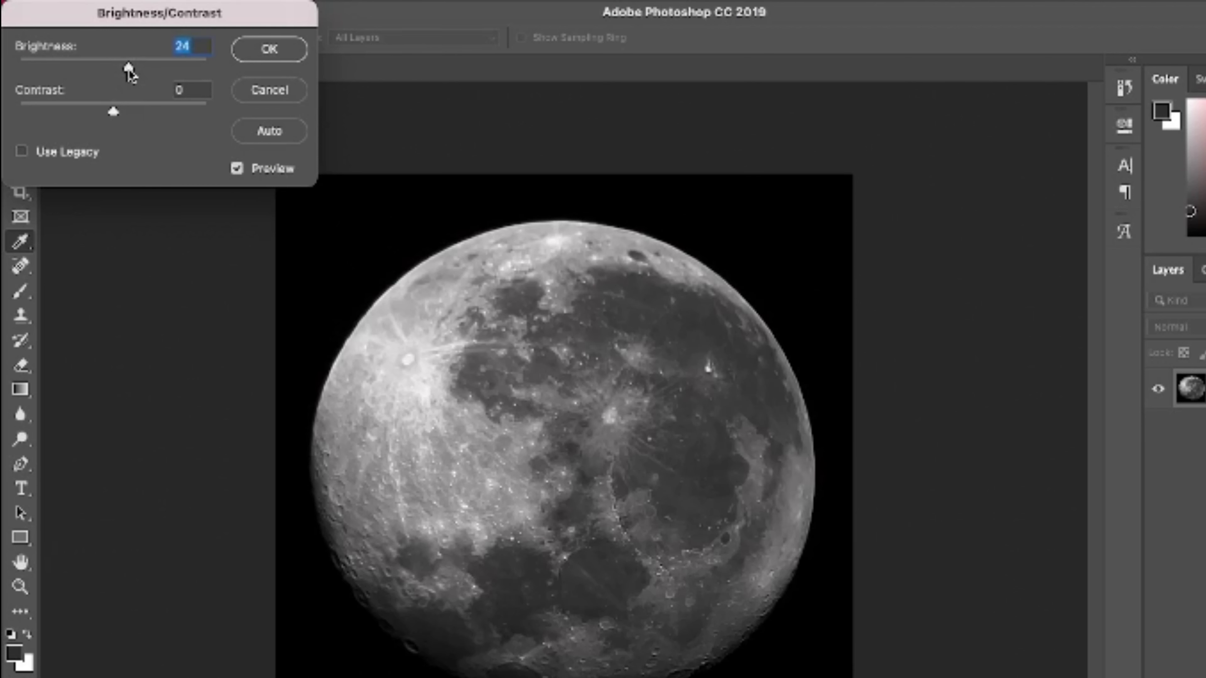